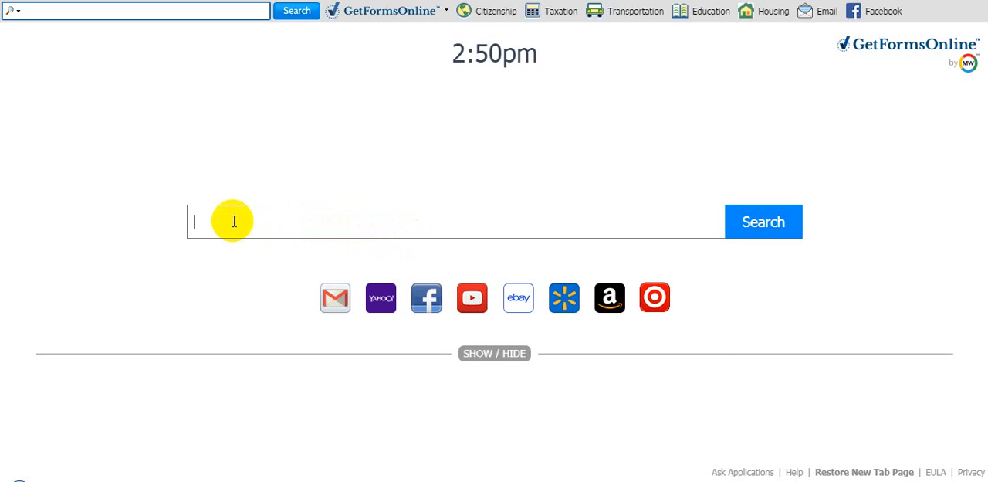
Search the web for "google drive"
type("G")
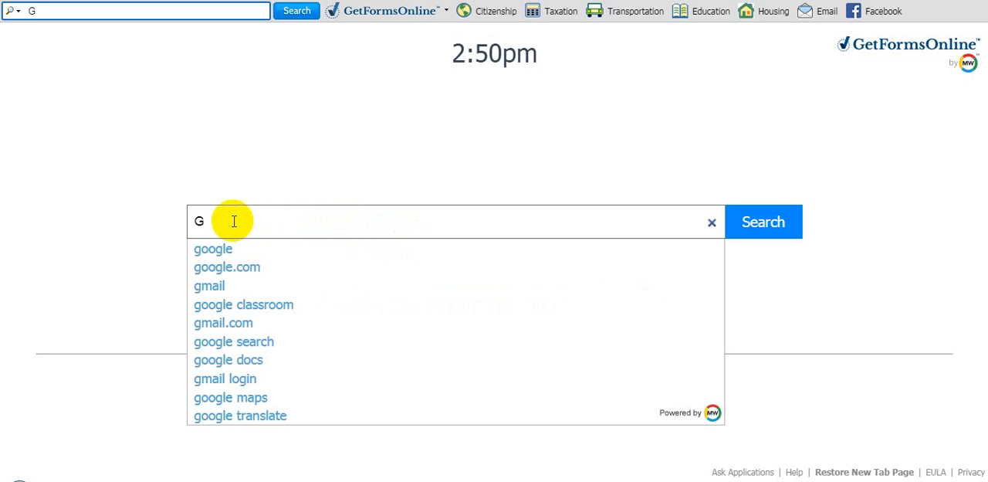
key("BackSpace")
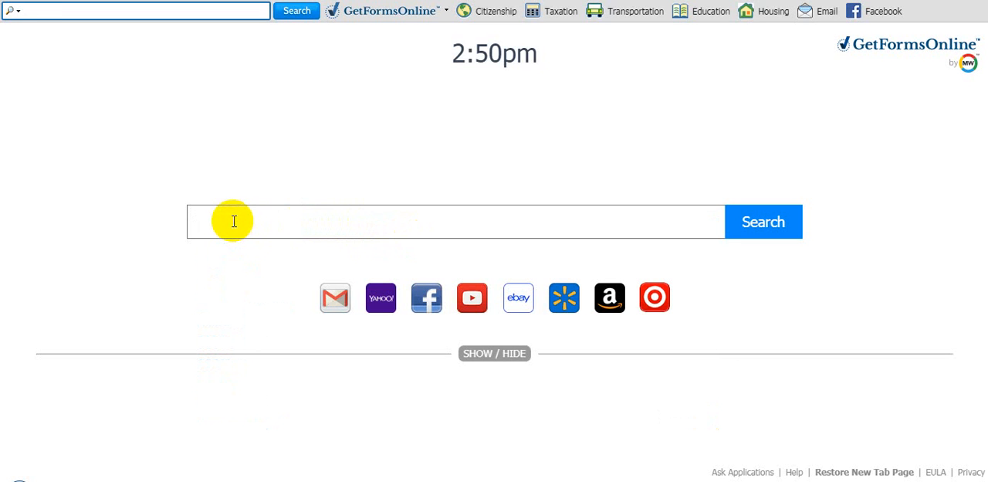
type("goog")
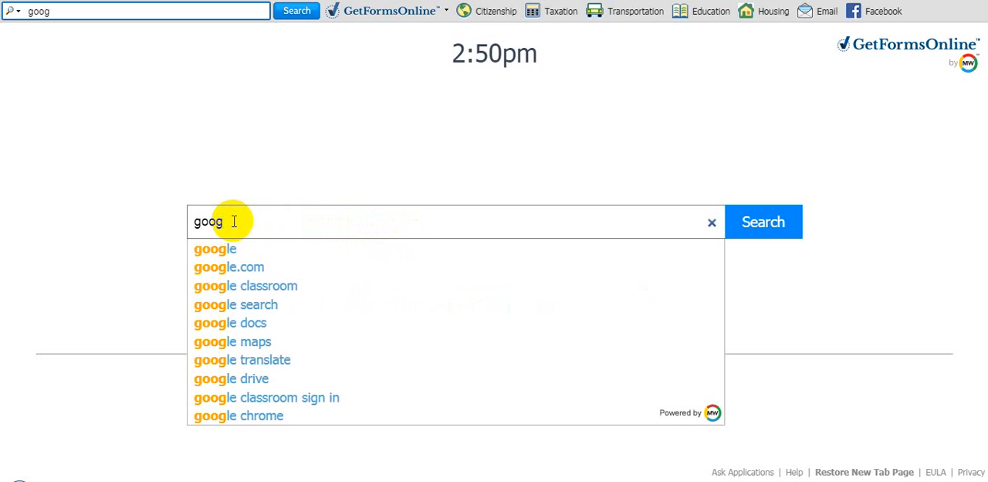
type("le")
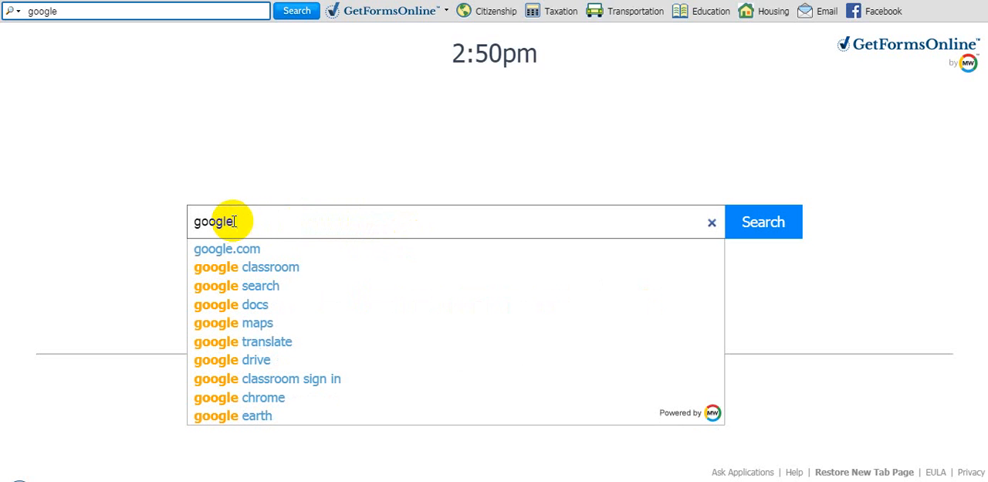
type(" dri")
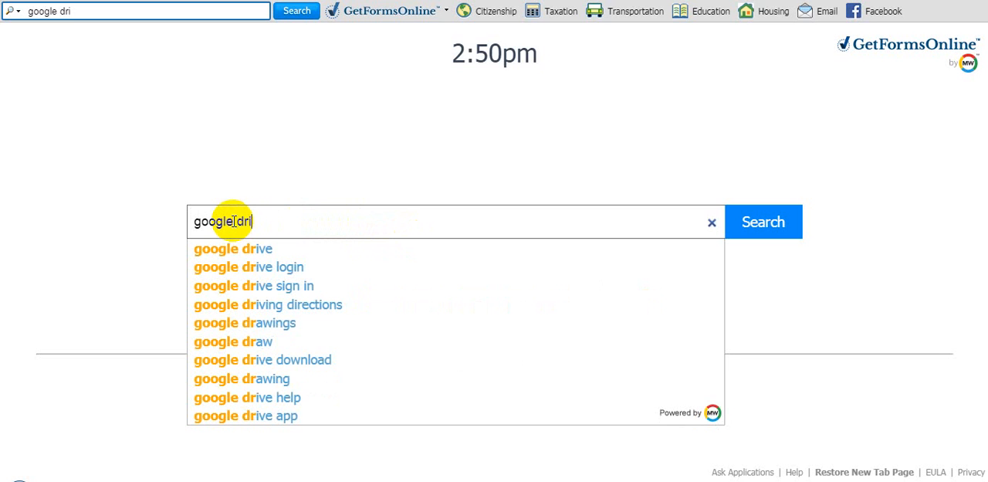
type("ve")
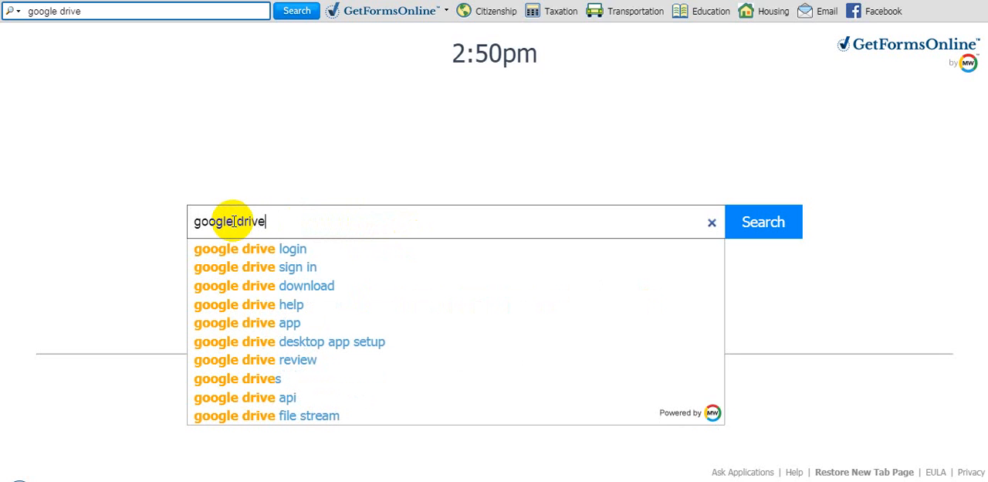
key("Return")
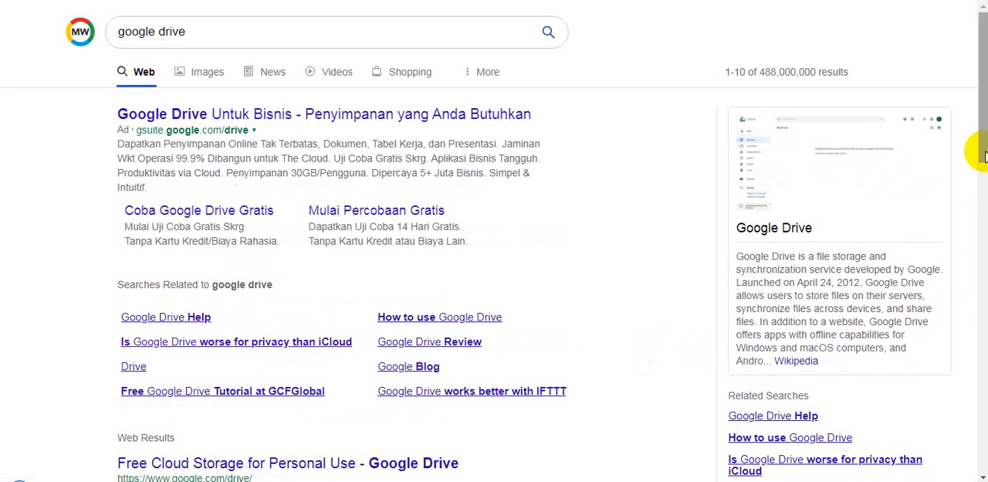
Open the "Drive - Google Drive: Sign-in" search result and show the Drive Saya files
left_click_drag(980, 155, 983, 247)
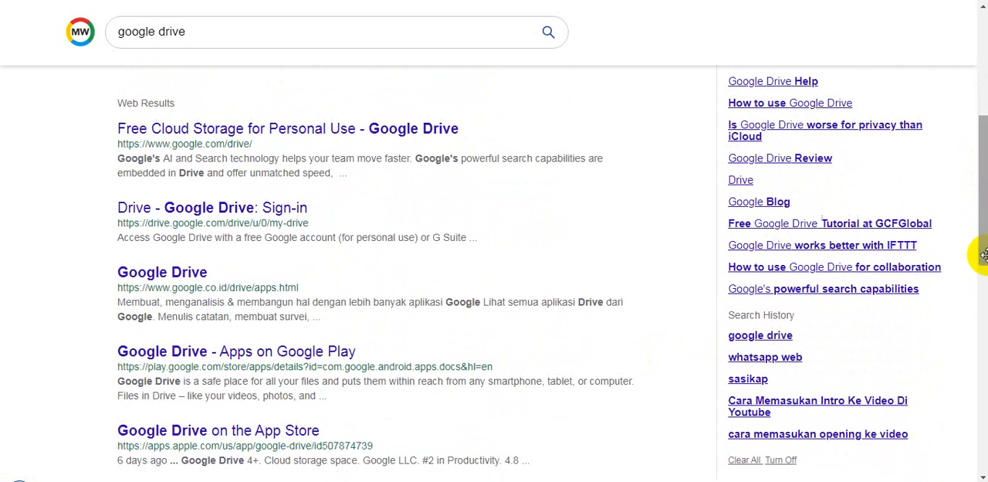
left_click(247, 212)
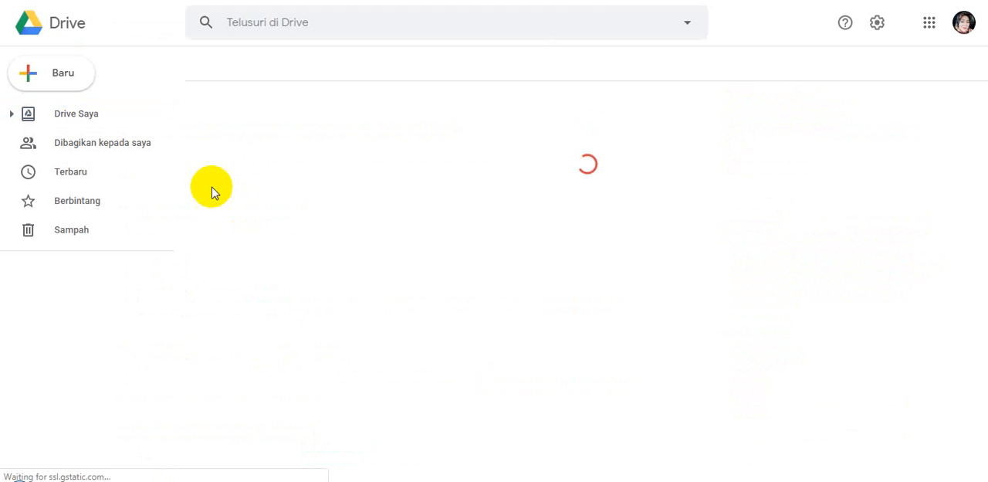
left_click(89, 118)
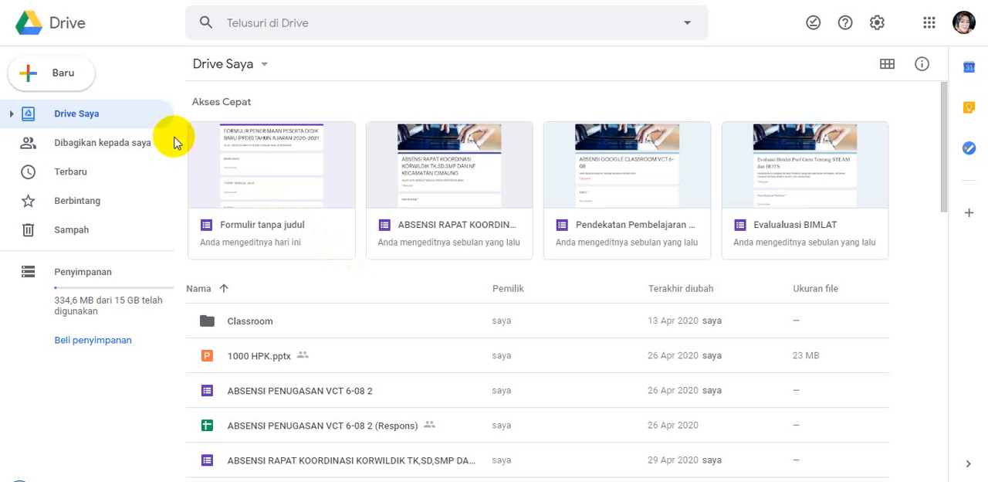
Create a new blank Google Formulir in Drive Saya
left_click(61, 77)
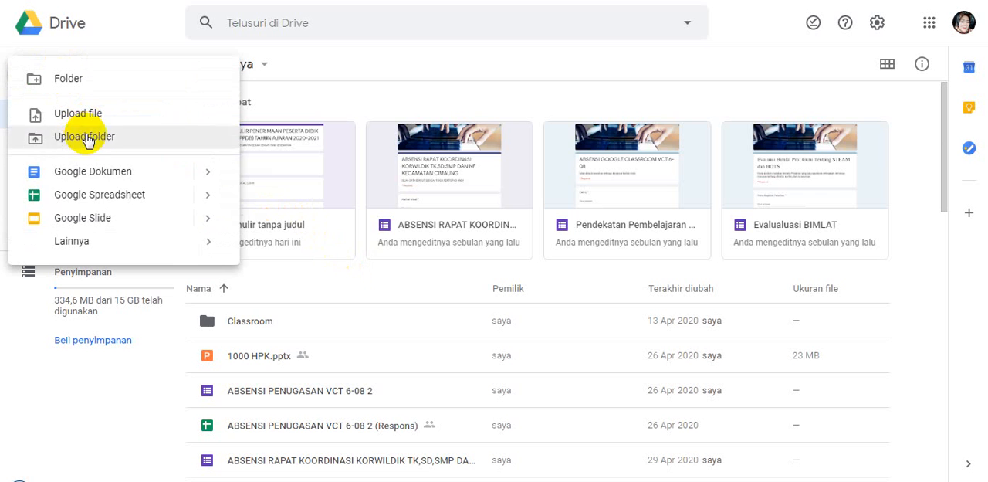
mouse_move(146, 247)
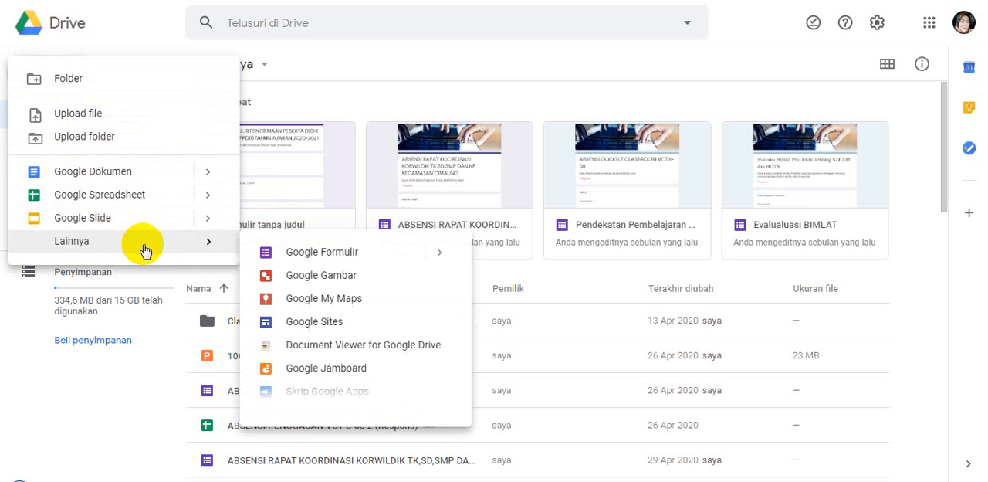
left_click(327, 260)
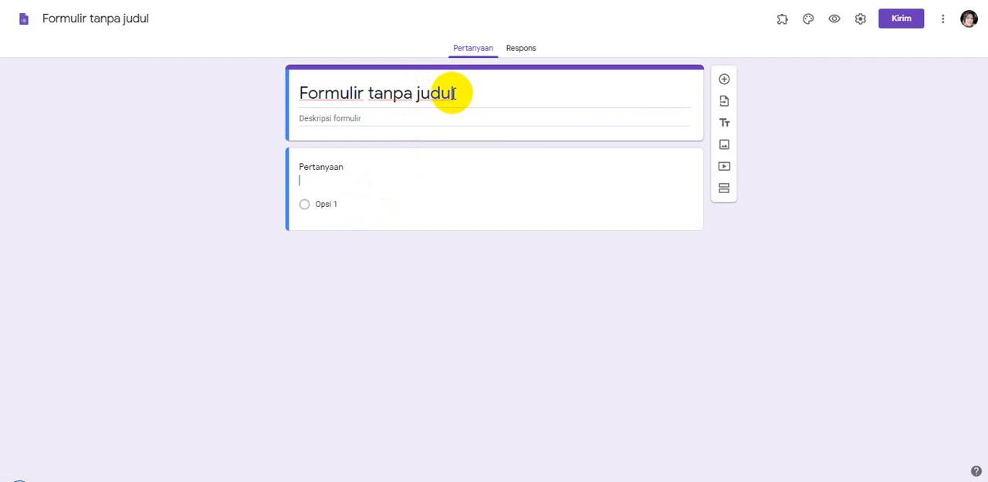
Replace the form's title with "FORMULIR PENERIMAAN PESERTA DIDIK BARU ( PPDB) TANUN AJARAN 2020-2021"
left_click(451, 93)
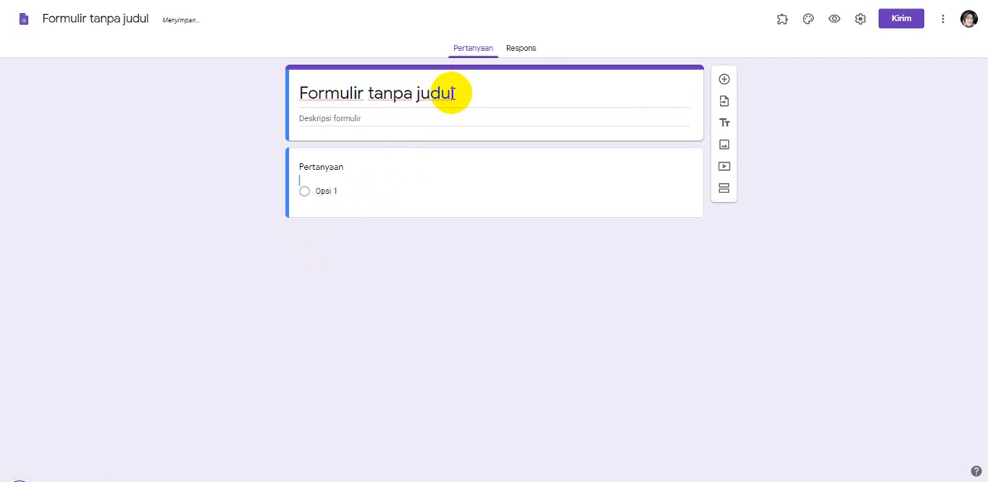
left_click(451, 93)
key("BackSpace")
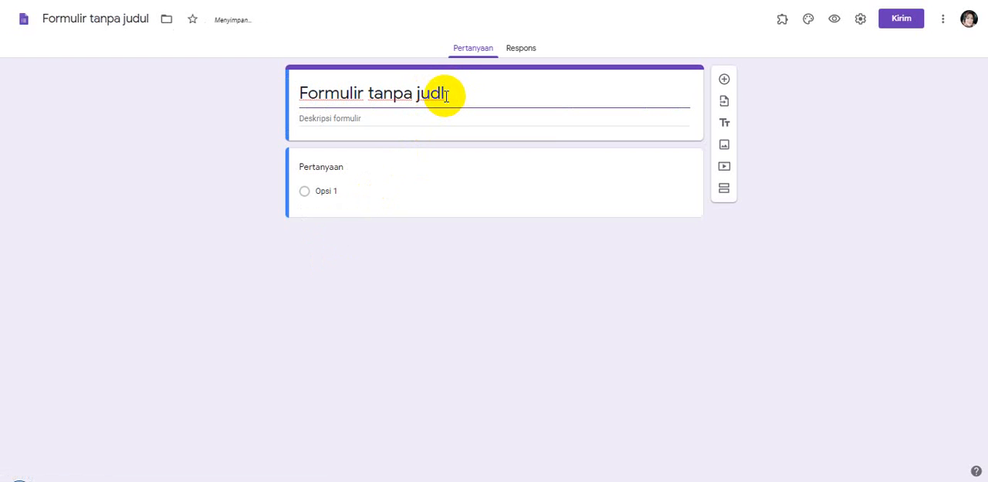
key("BackSpace")
key("BackSpace")
key("BackSpace")
key("BackSpace")
key("BackSpace")
key("BackSpace")
key("BackSpace")
key("BackSpace")
key("BackSpace")
key("BackSpace")
key("BackSpace")
key("BackSpace")
key("BackSpace")
key("BackSpace")
key("BackSpace")
key("BackSpace")
key("BackSpace")
key("BackSpace")
key("BackSpace")
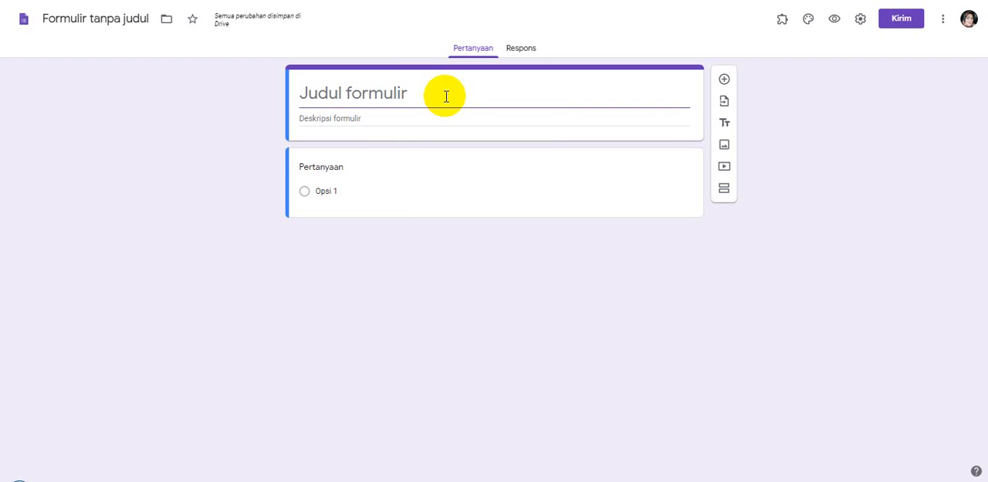
type("F")
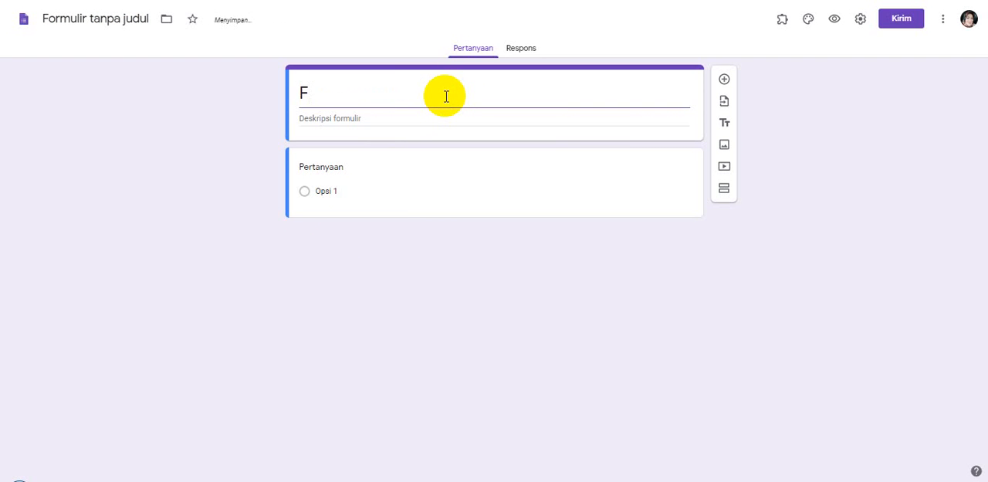
type("ORMUL")
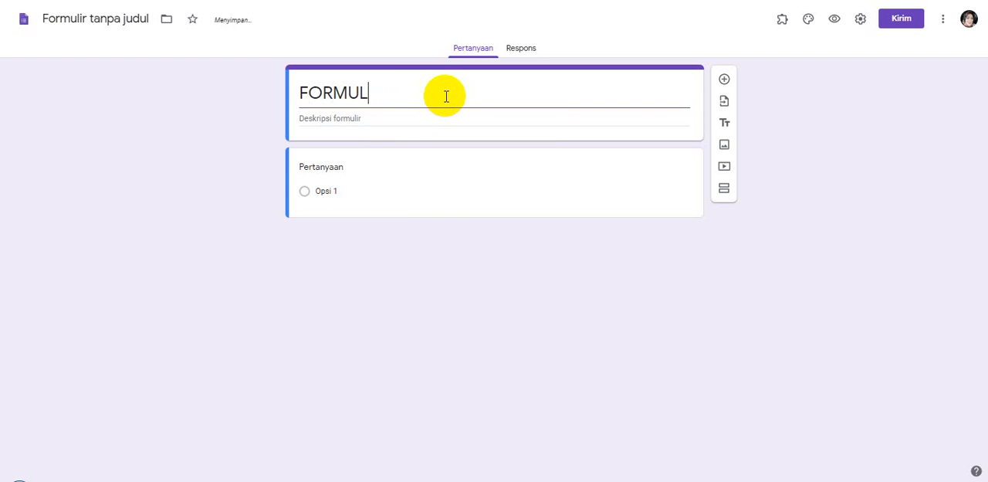
type("IR PE")
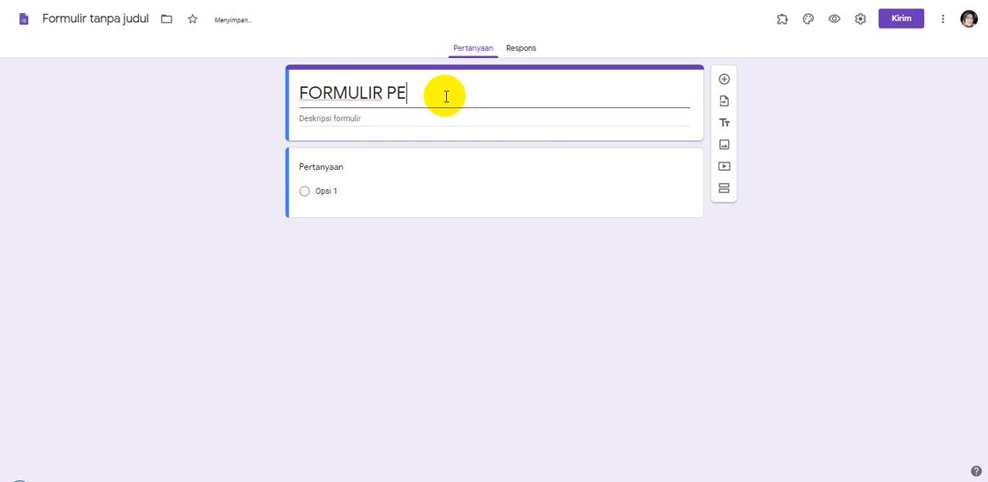
type("NERIMAAN PESE")
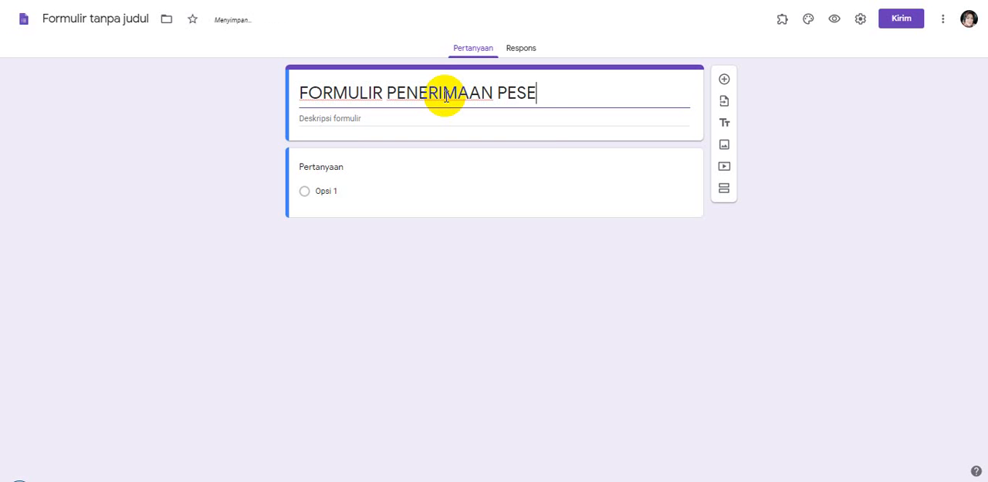
type("RTA DIDI")
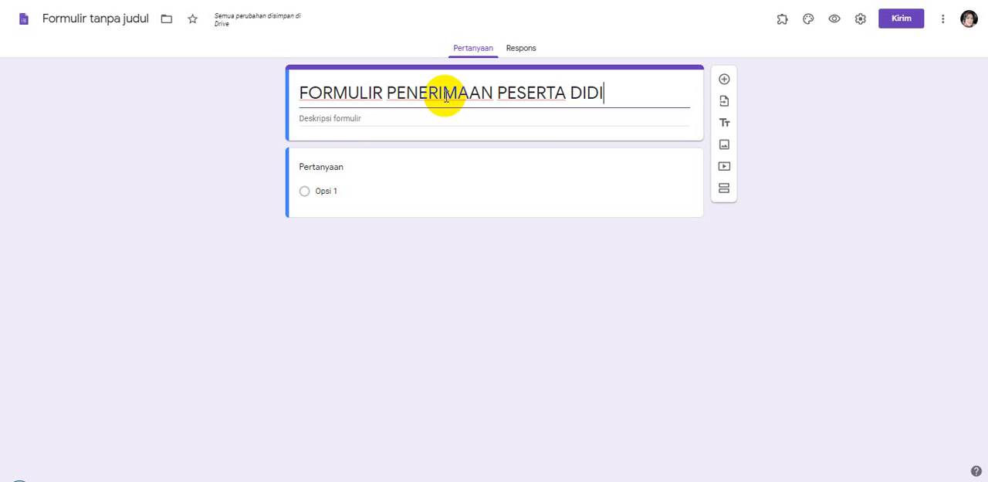
type("K BARU")
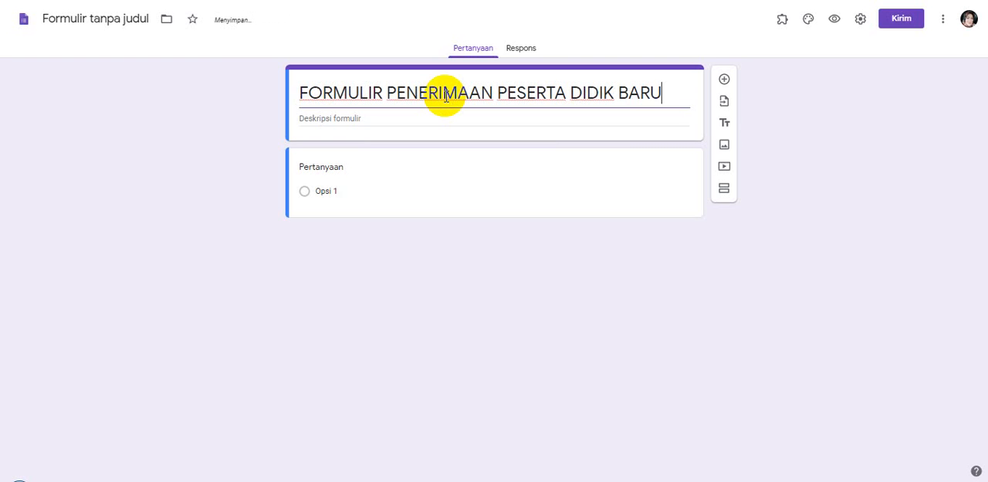
type(" (")
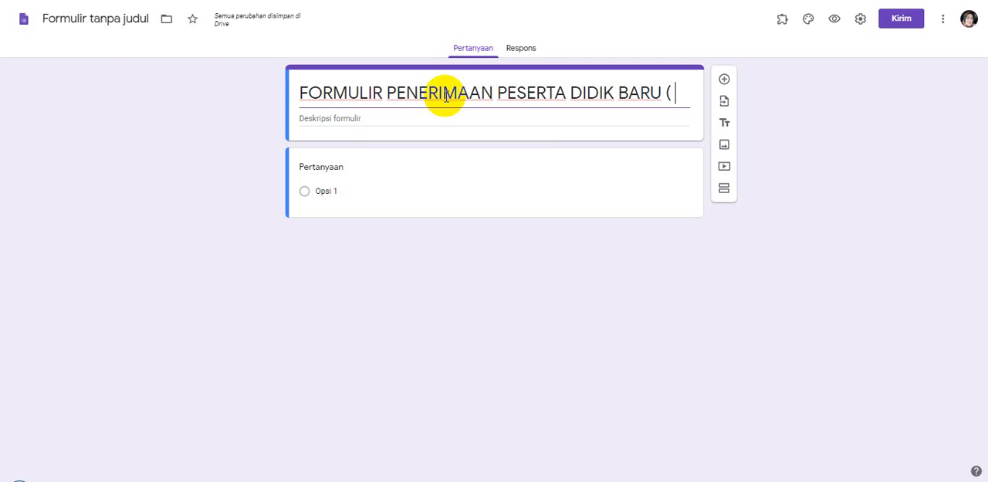
type("PPD")
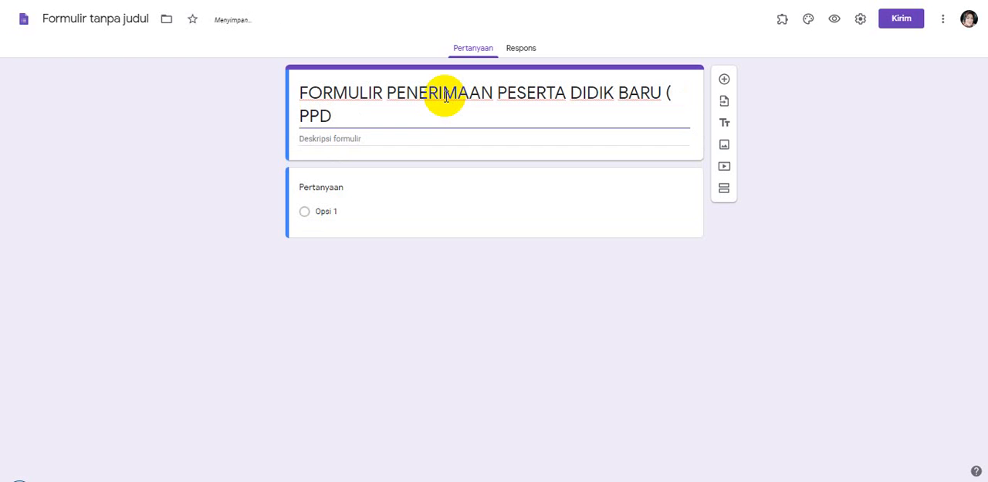
type("B) TANUN AJ")
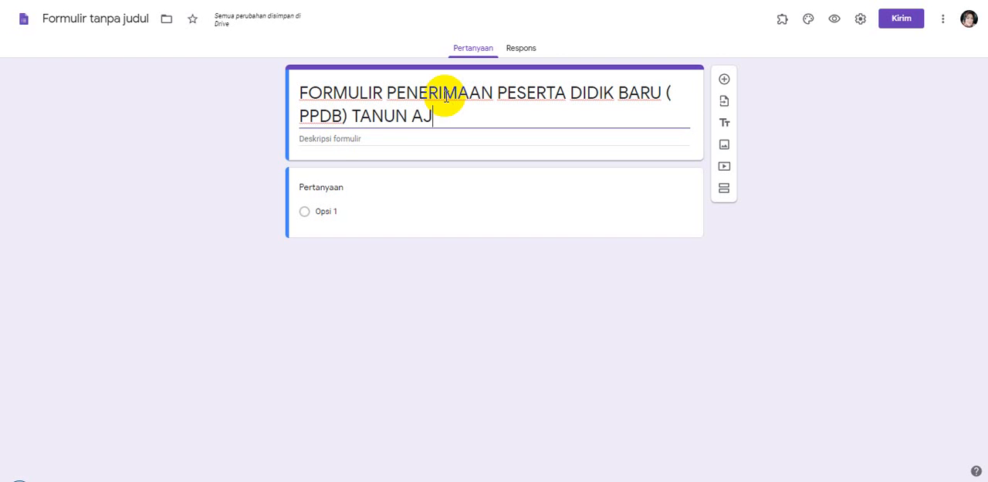
type("ARAN 2")
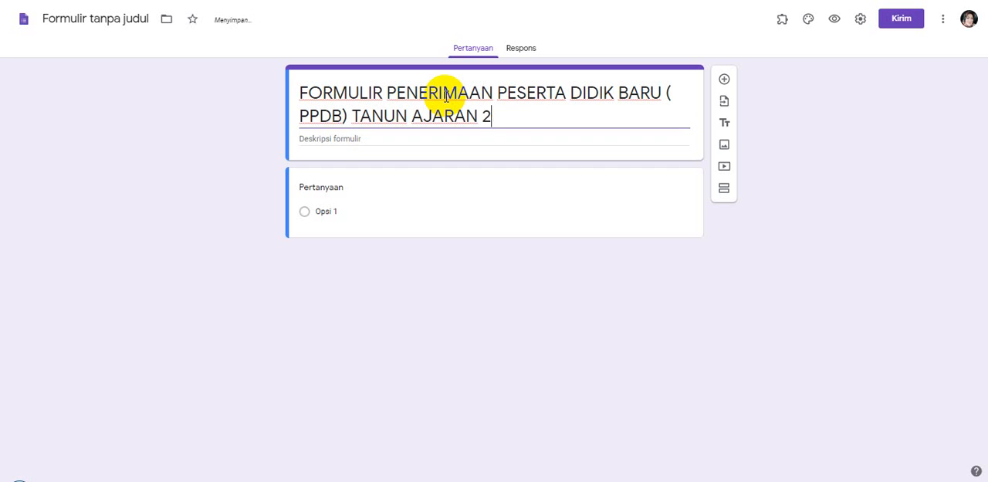
type("020-202")
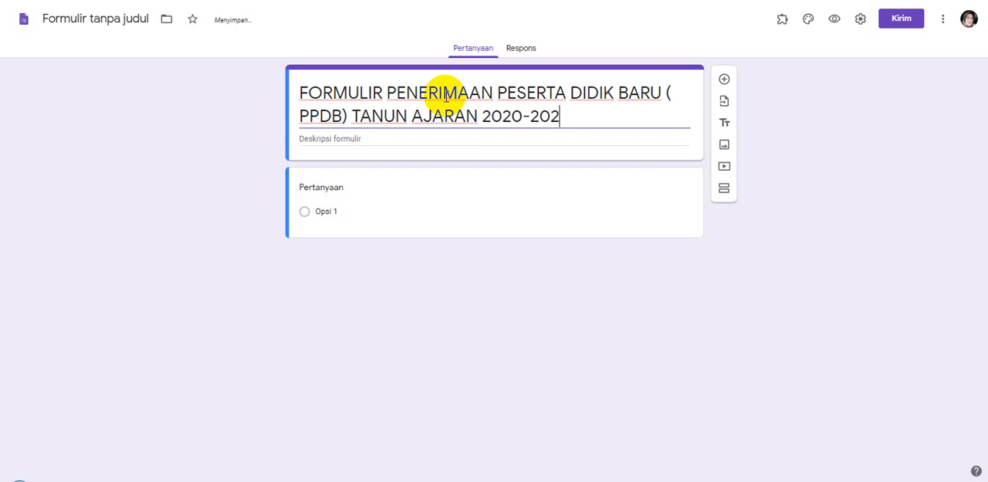
type("1")
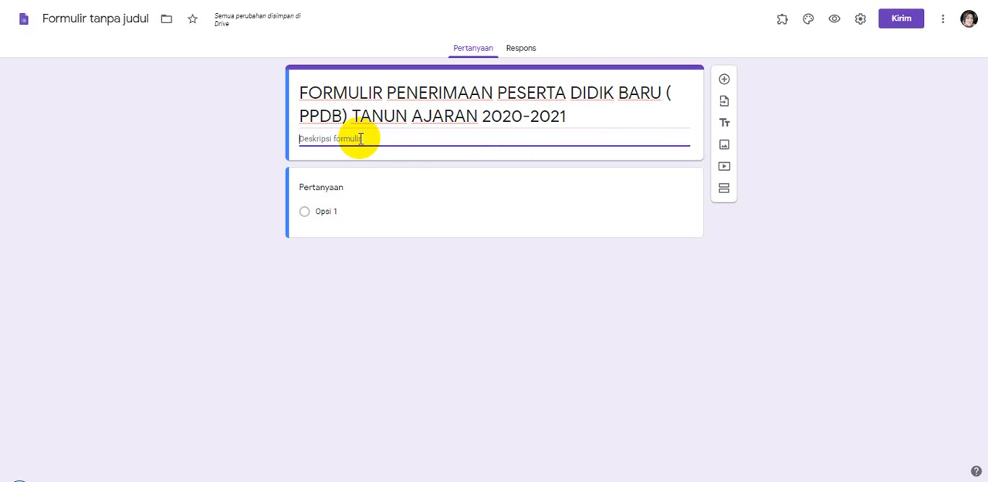
Enter the form description "ISILAH DATA DI BAWAH INI SESUAI DENGAN YANG SEBENARNYA"
type("ISILAH DATA DI BAWAH")
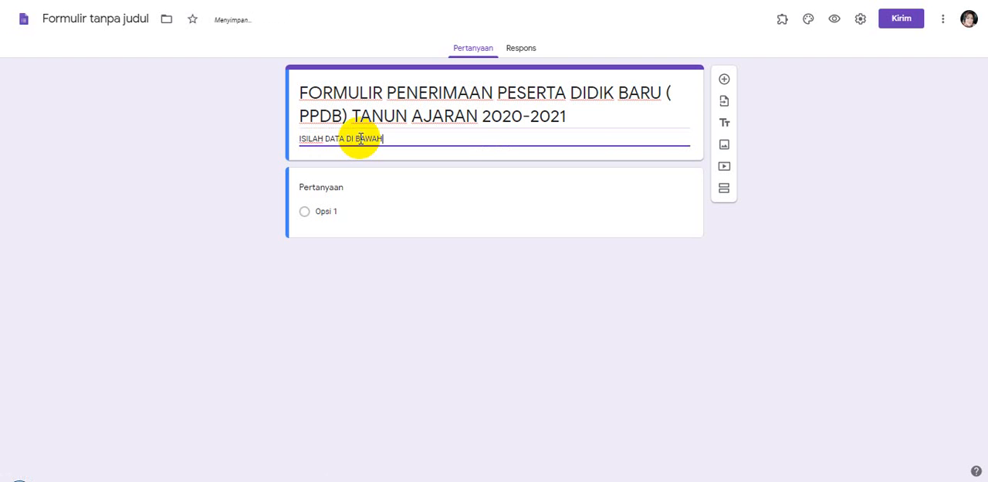
type(" INI SES")
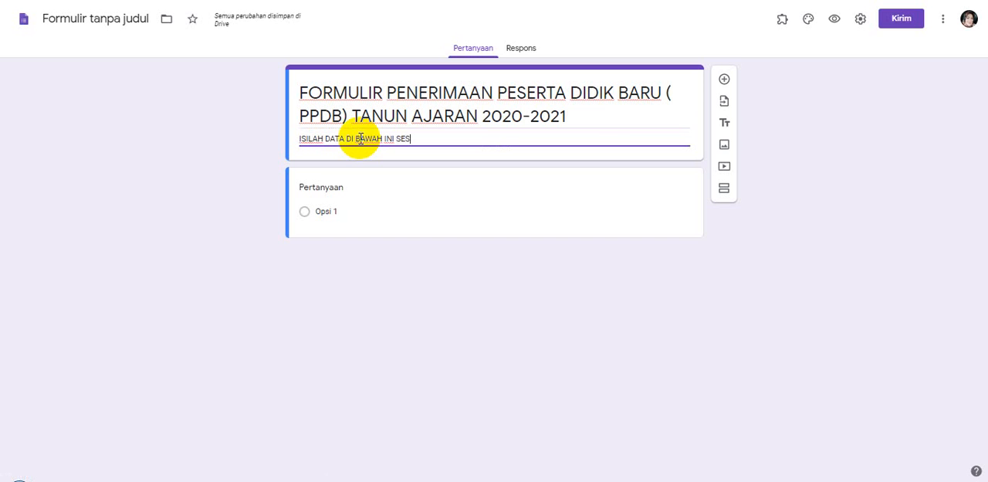
type("UAI DENGAN YANG ")
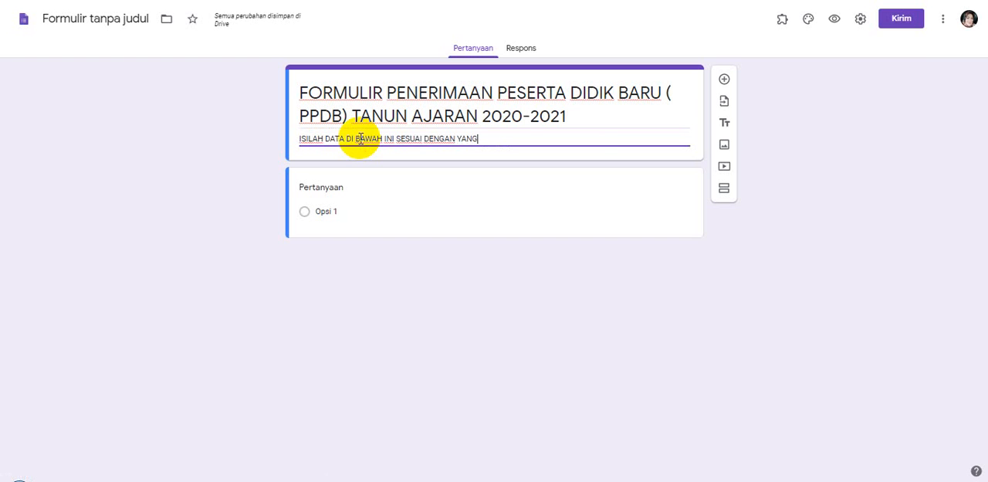
type("SEBEN")
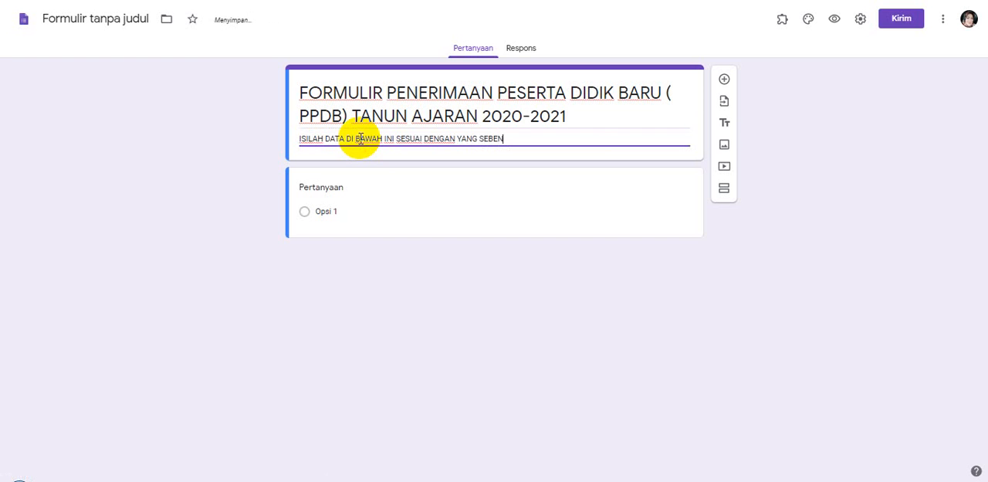
type("ARNYA")
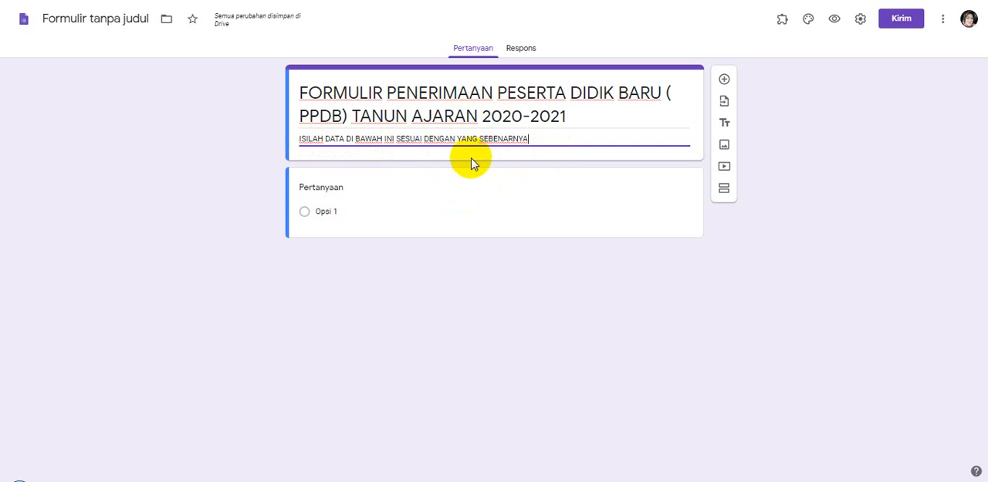
Title the form's first question "NAMA ANAK"
left_click(345, 193)
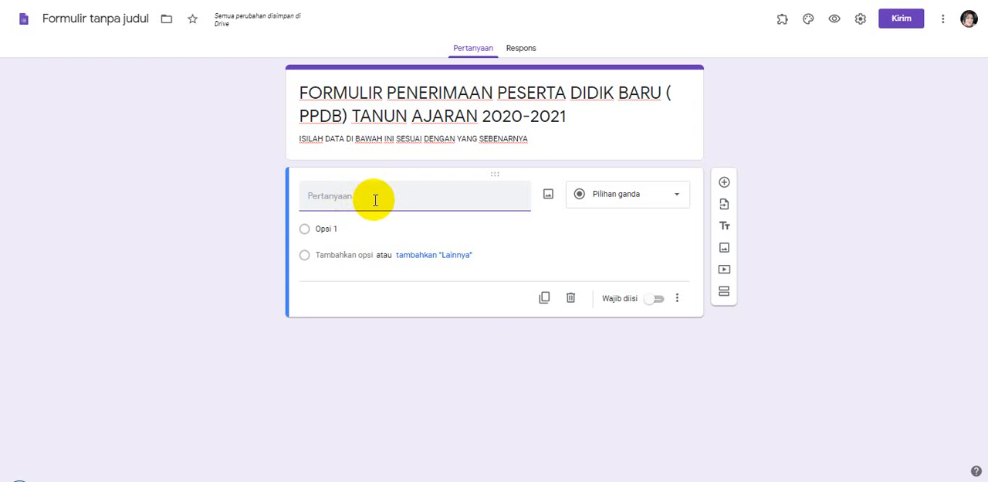
type("NAMA AN")
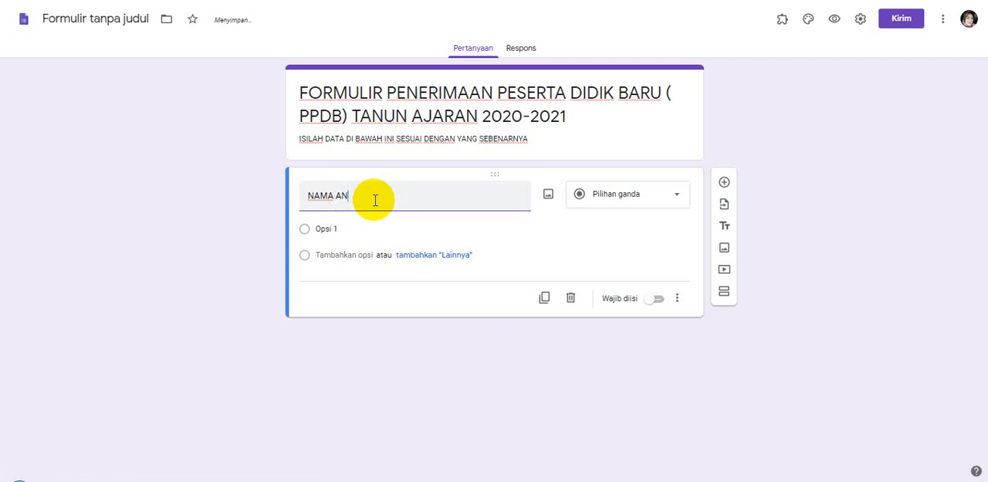
type("AK")
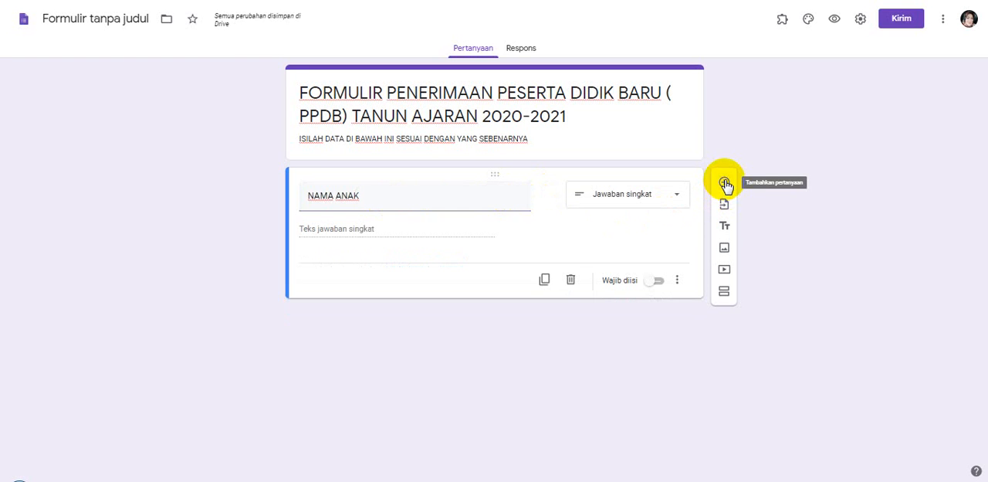
Add a second question titled "TEMPAT TANGGAL LAHIR"
left_click(725, 183)
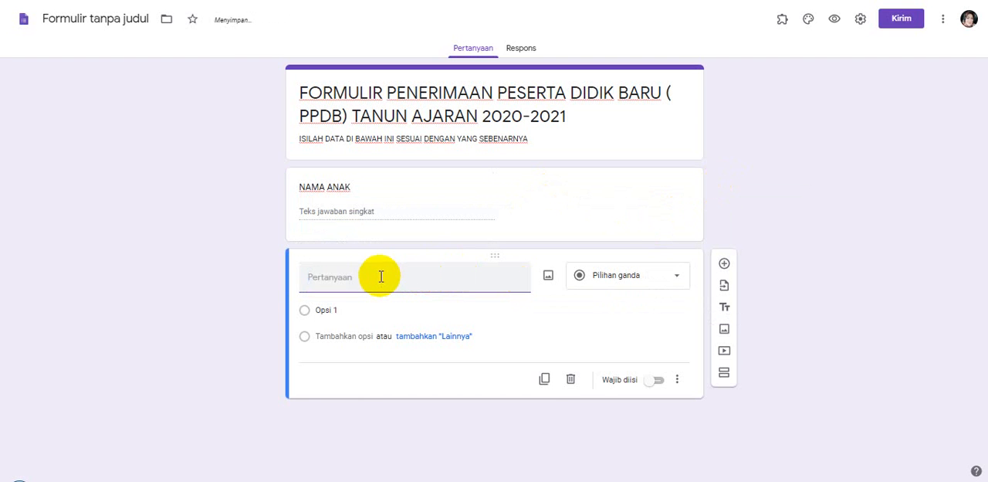
type("TEMPAT TANGGA")
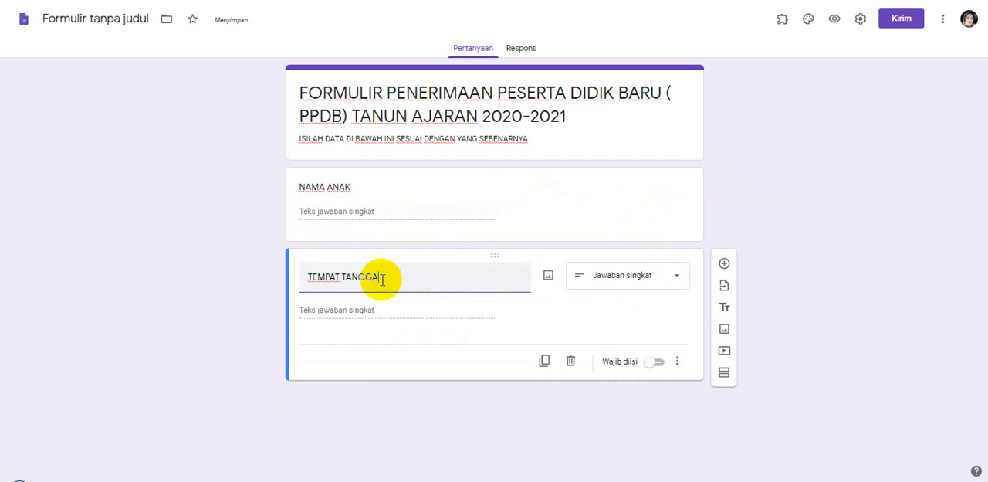
type("L LAHIR")
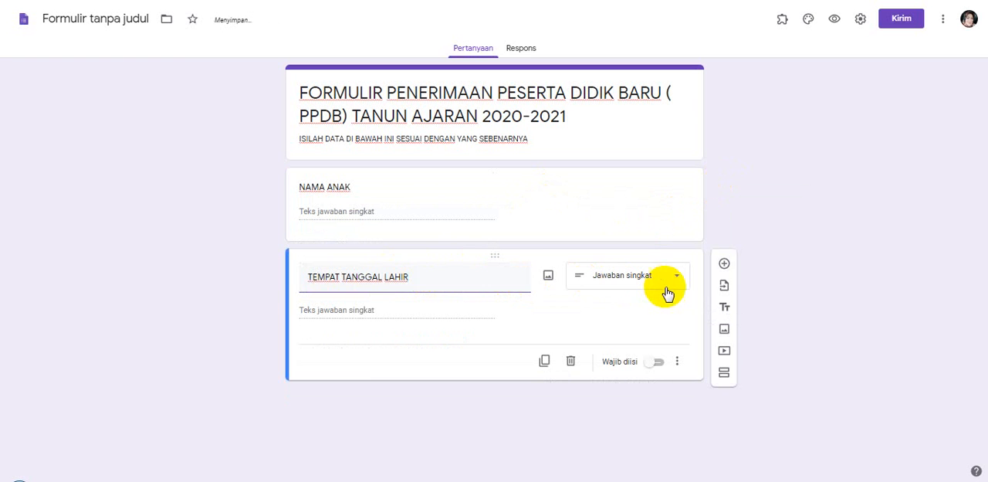
Add a question titled "AGAMA" and set its answer type to Jawaban singkat
left_click(724, 266)
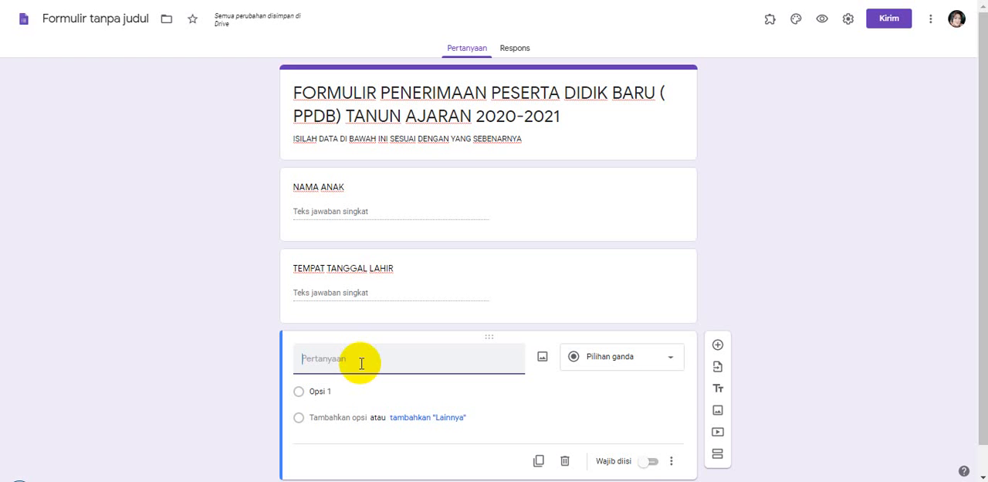
type("AGAMA")
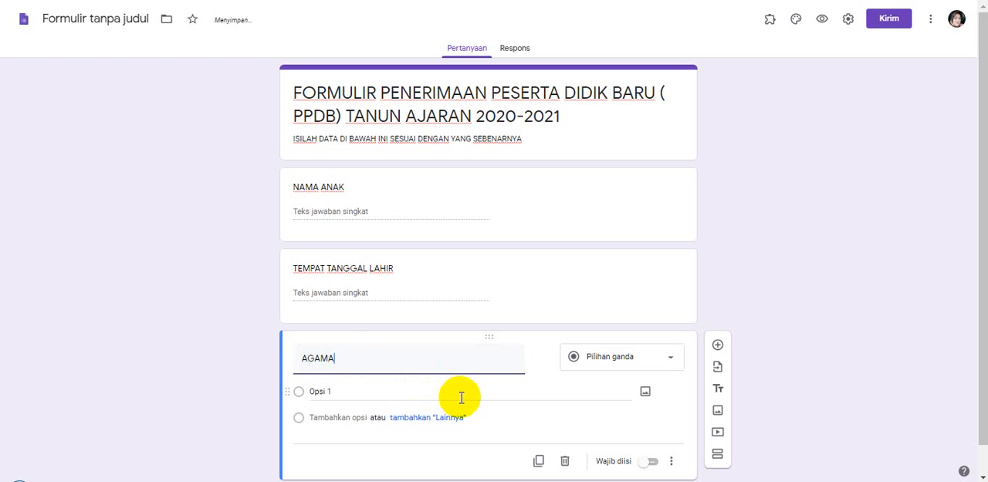
left_click(336, 393)
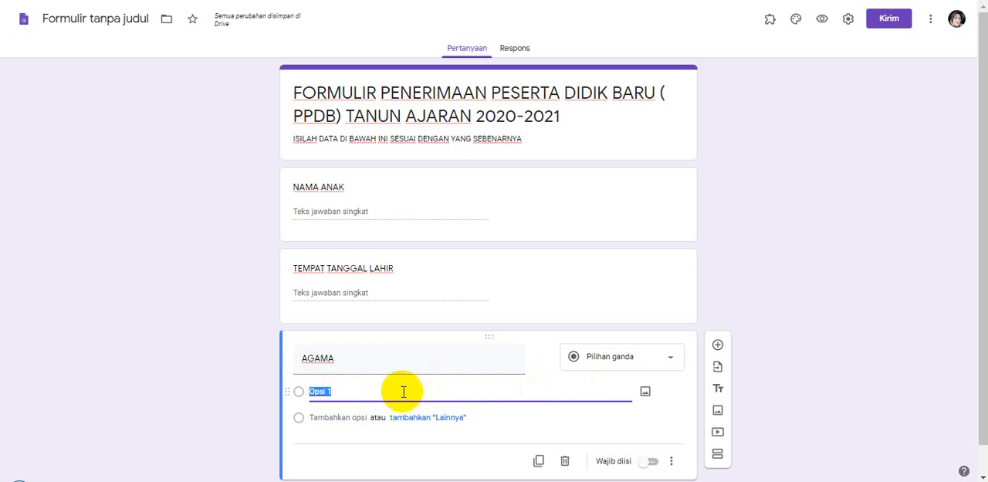
left_click(515, 386)
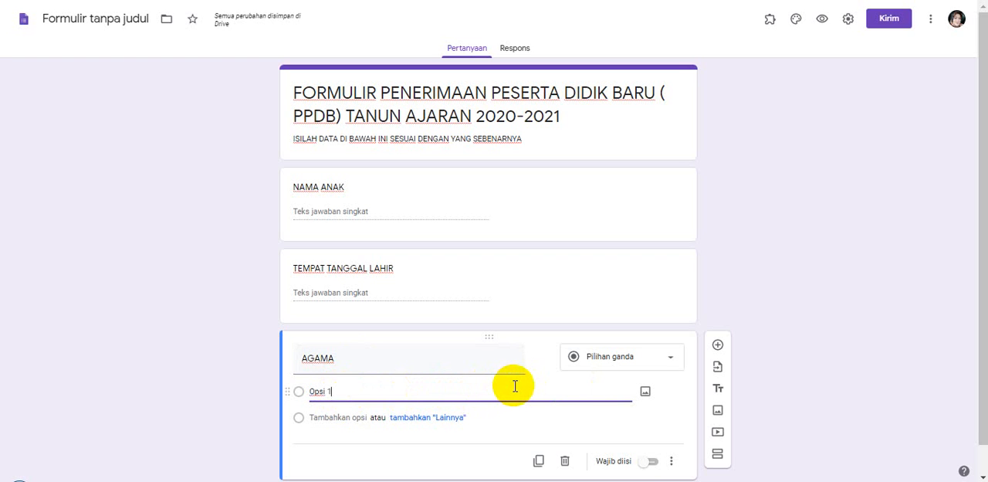
left_click(671, 360)
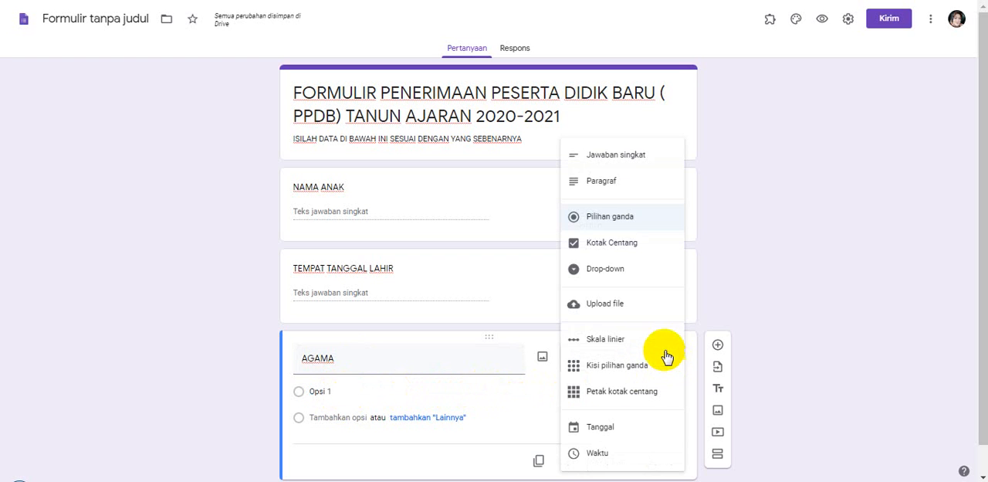
left_click(612, 159)
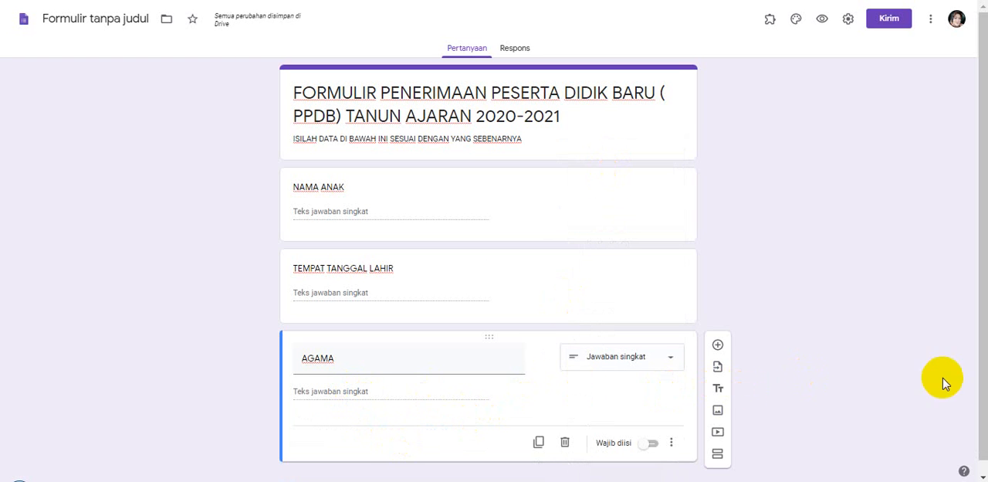
Add a question titled "ANAK KENERAPA" below the AGAMA question
scroll(974, 386, "down", 1)
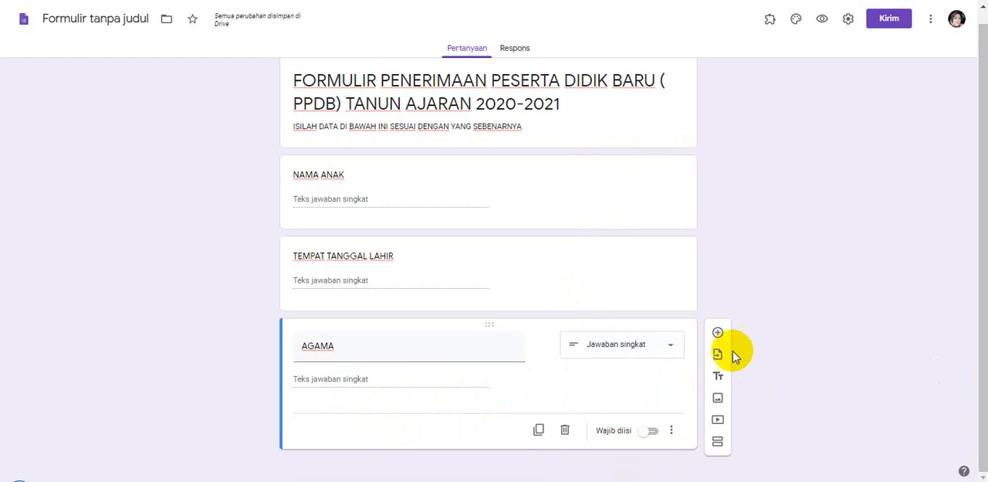
left_click(718, 333)
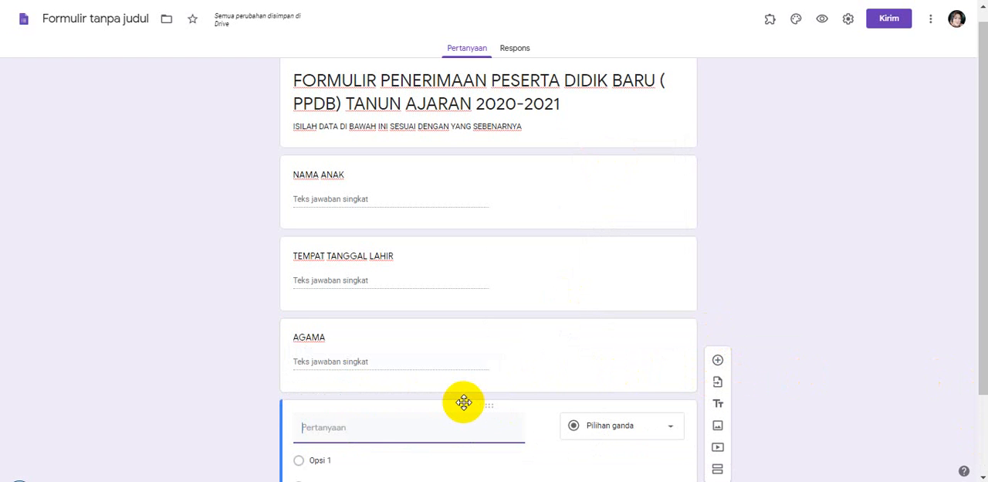
type("ANAK KENER")
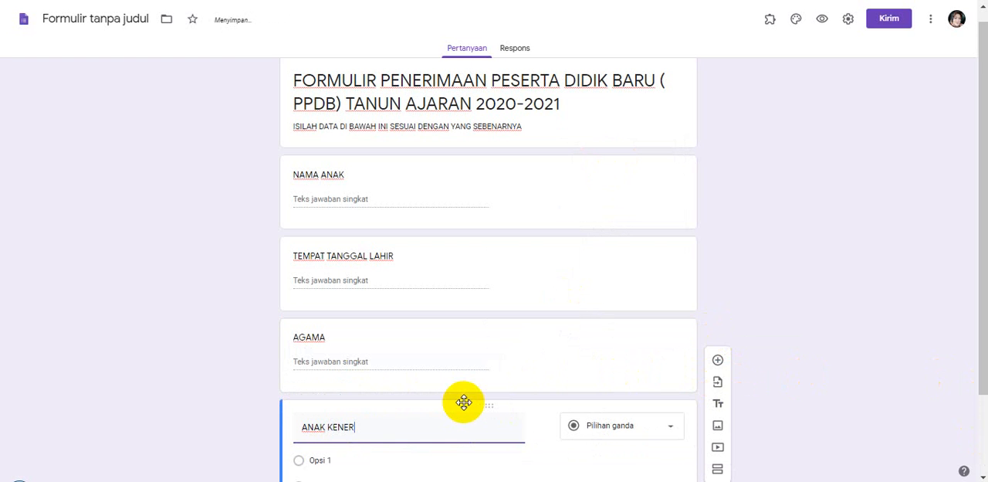
type("APA")
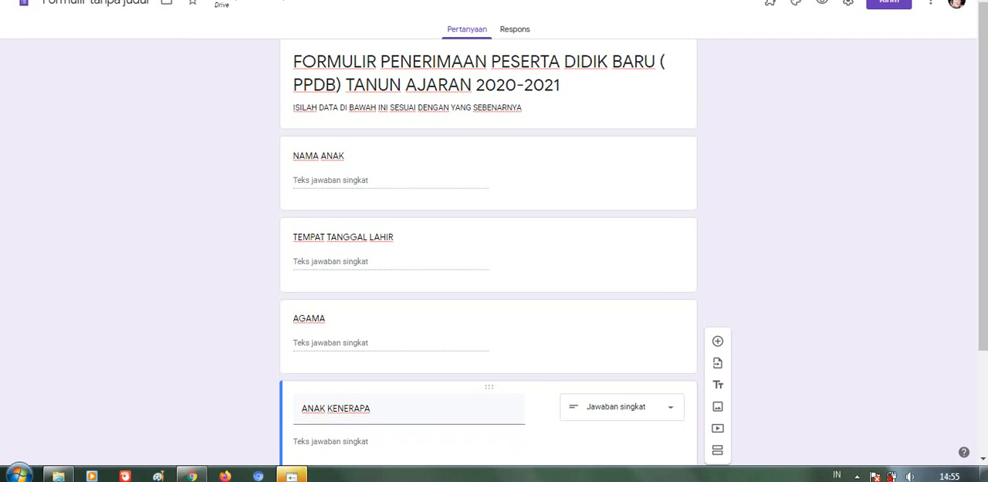
Add a blank question at the end of the form and correct the "ANAK KENERAPA" title to "ANAK KEBERAPA"
left_click_drag(980, 353, 966, 433)
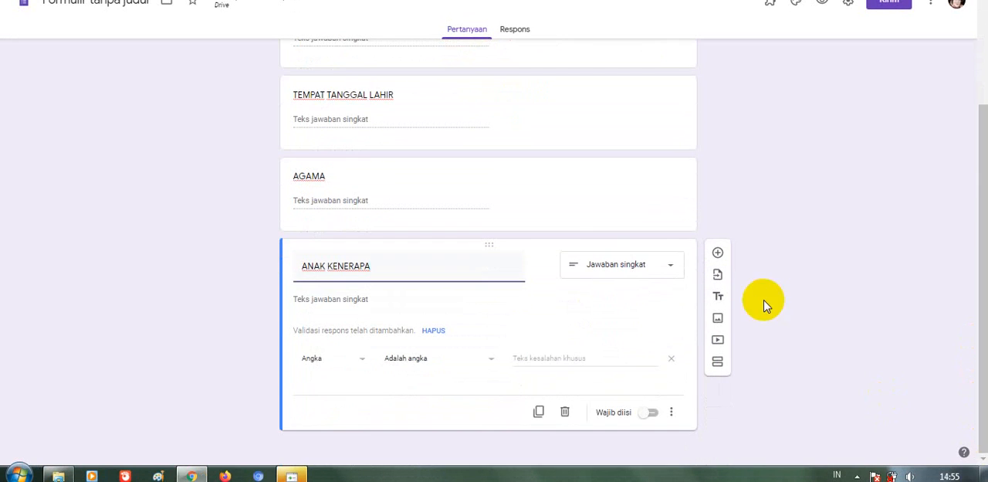
left_click(718, 254)
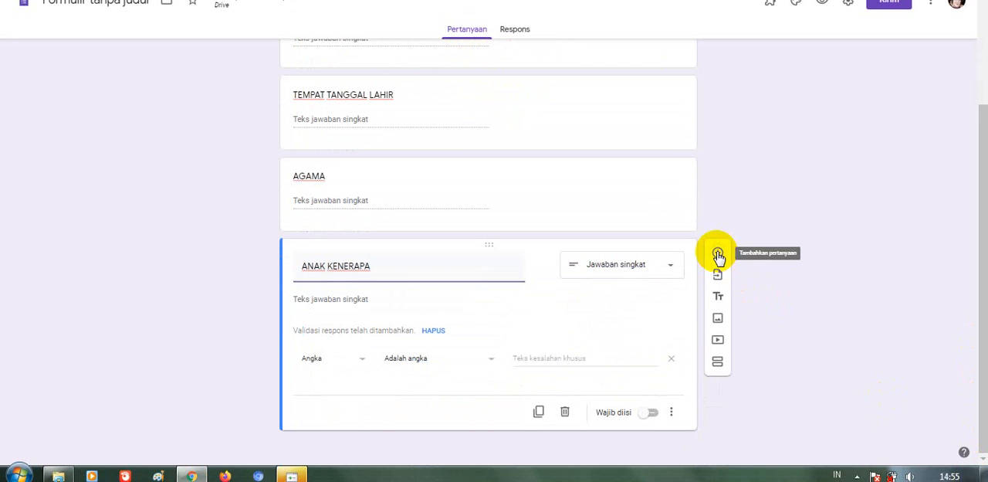
left_click(337, 256)
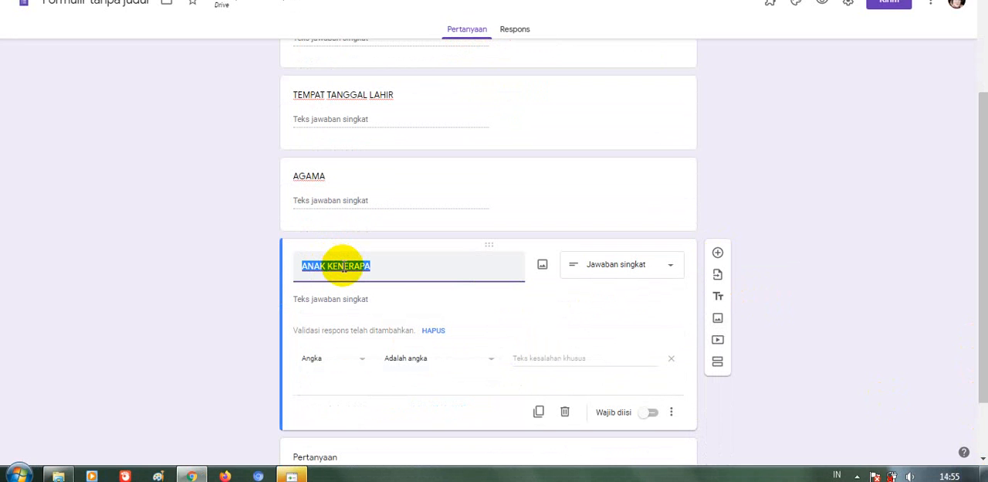
left_click(344, 266)
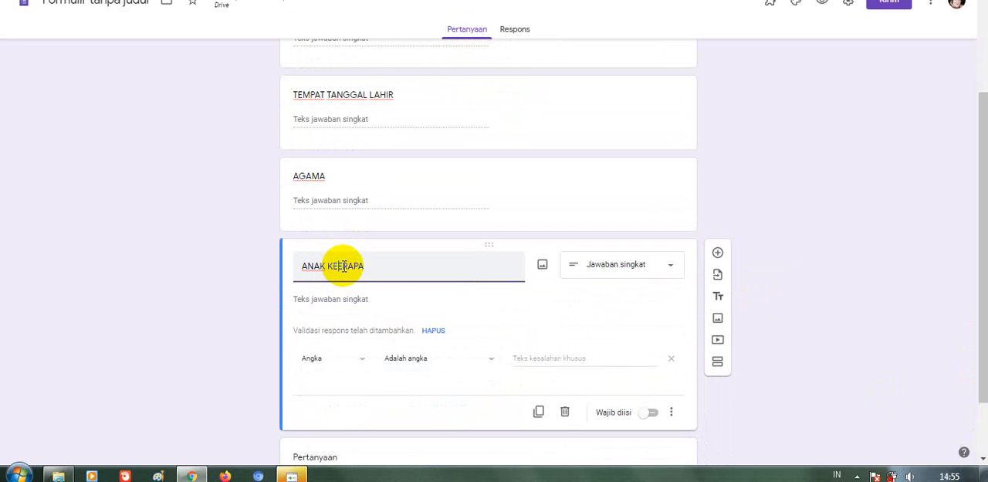
key("BackSpace")
type("B")
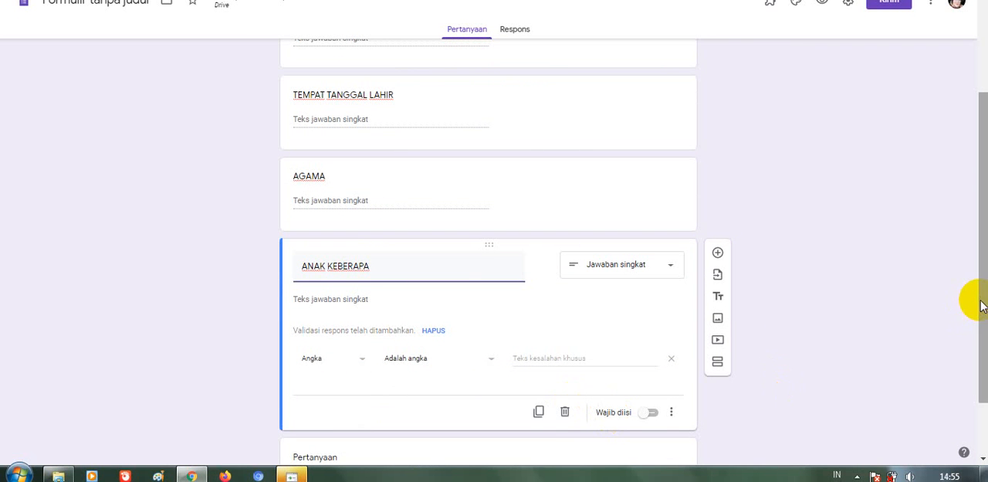
Title the blank question below ANAK KEBERAPA "JUMLAH SAUDARA"
left_click_drag(982, 306, 974, 369)
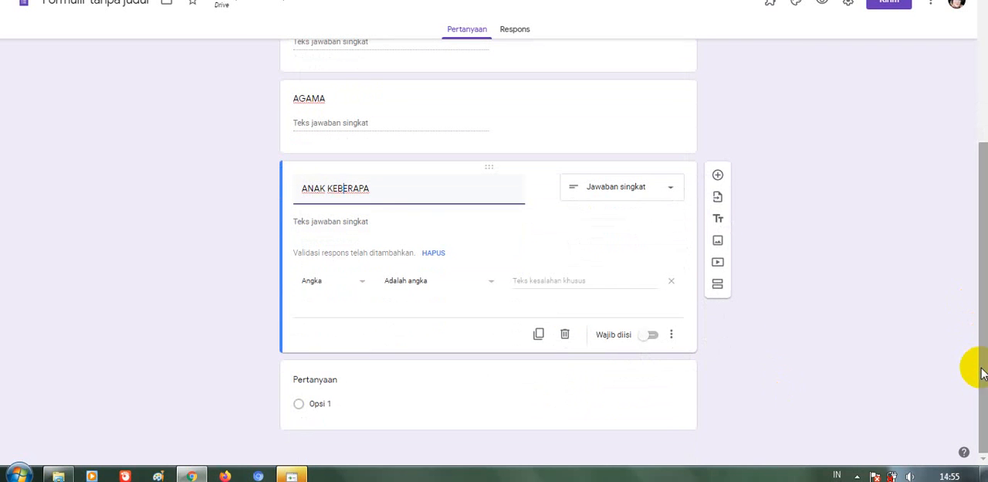
left_click(344, 377)
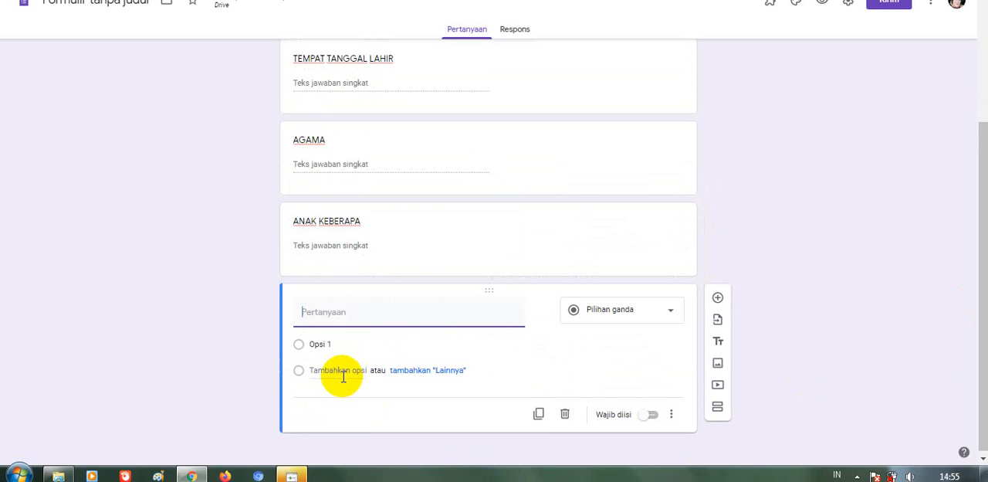
type("JUMLAH SAU")
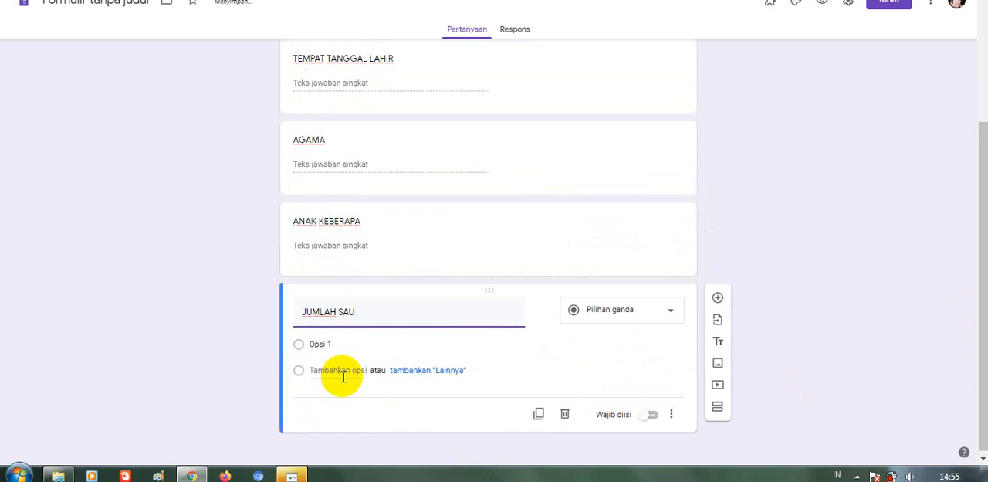
type("DARA")
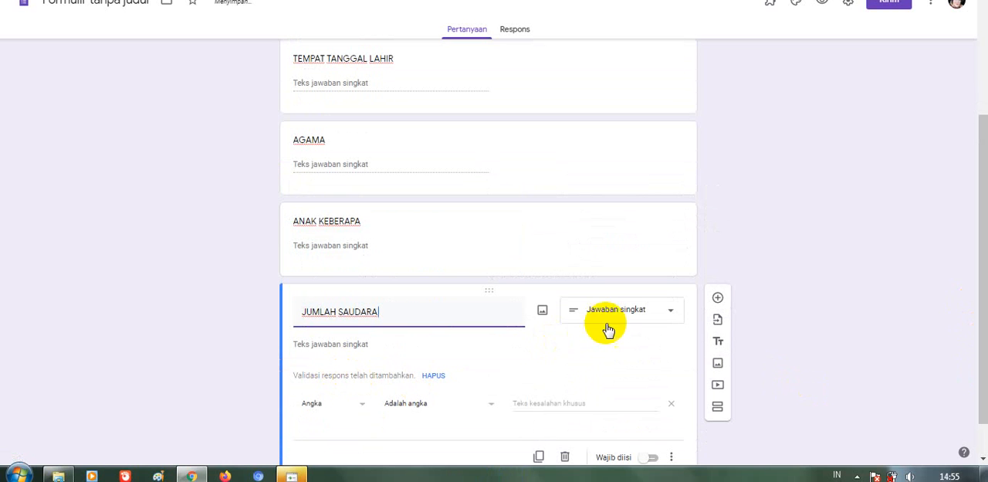
Add a question titled "ALAMAT" below the JUMLAH SAUDARA question
left_click(718, 299)
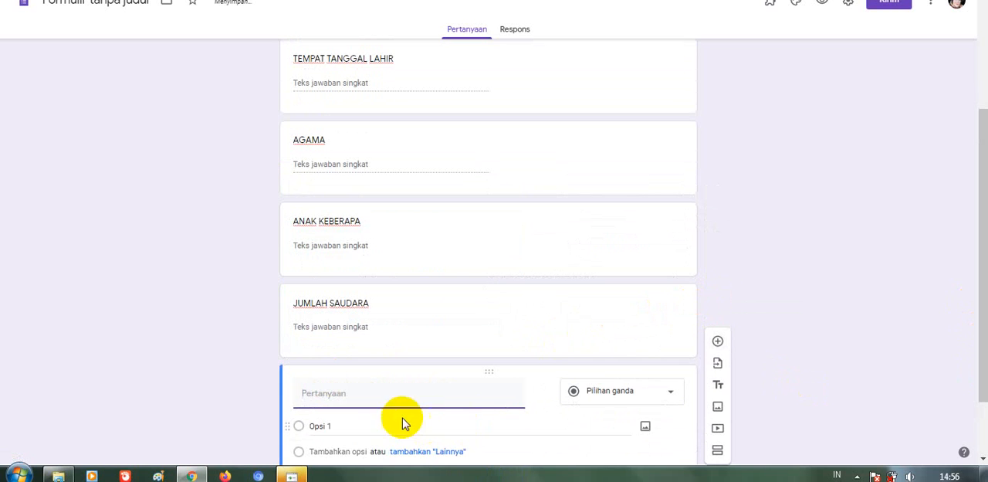
type("ALAMAT")
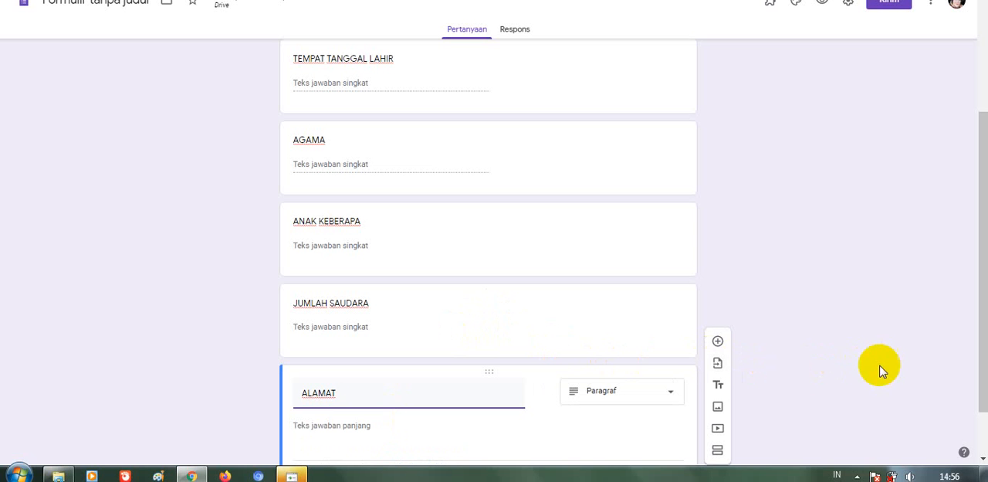
Add a new section after the ALAMAT question and title it "DATA ORANG TUA"
left_click_drag(981, 371, 986, 421)
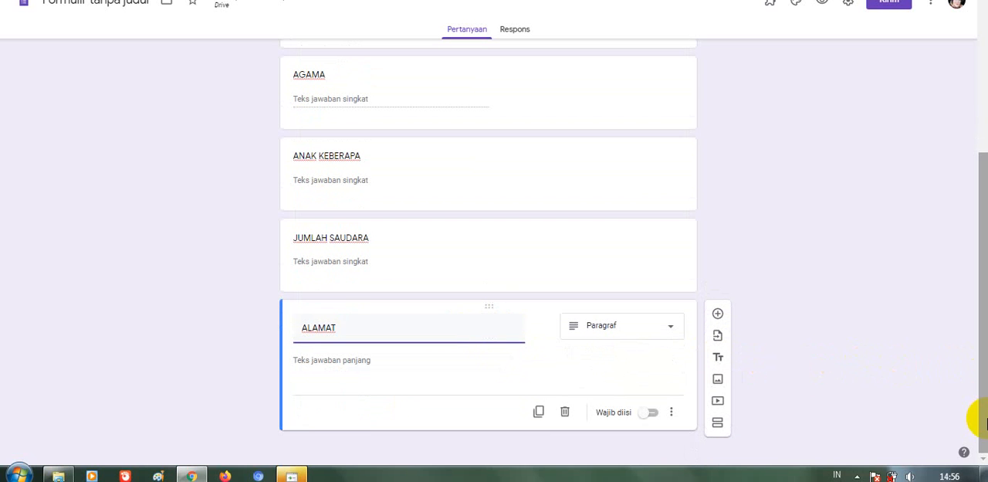
left_click(718, 424)
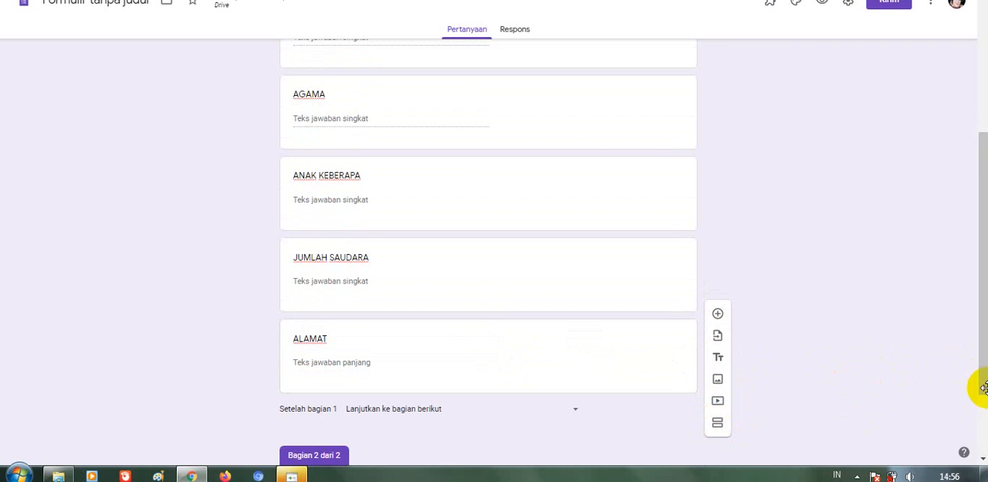
left_click_drag(977, 380, 980, 438)
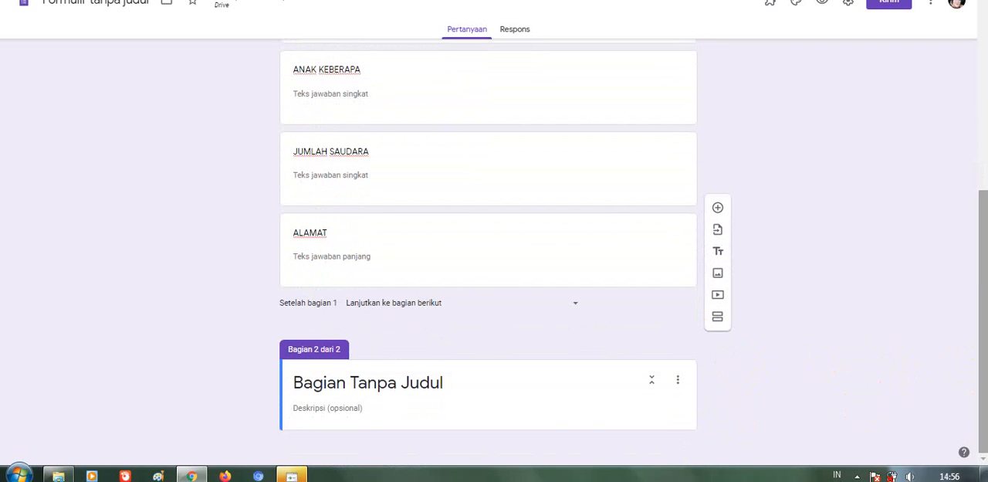
left_click(445, 383)
key("BackSpace")
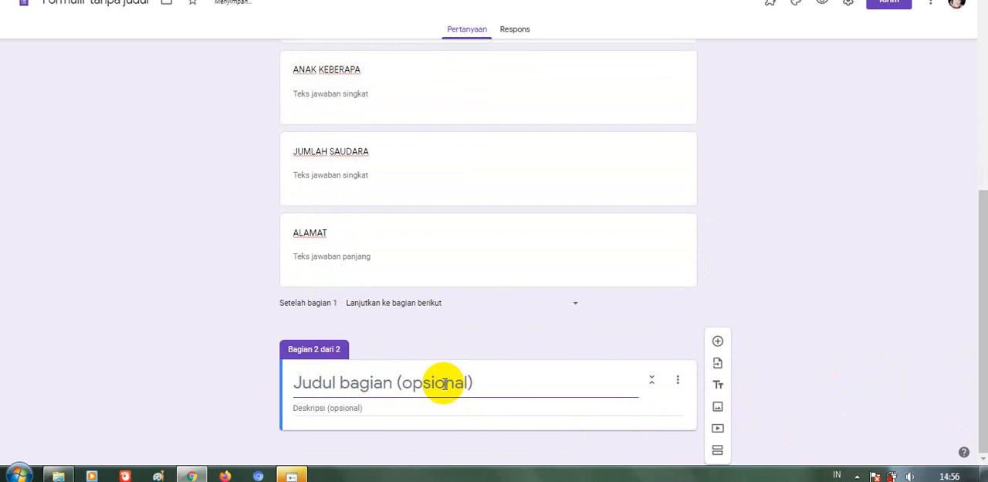
type("DATA ")
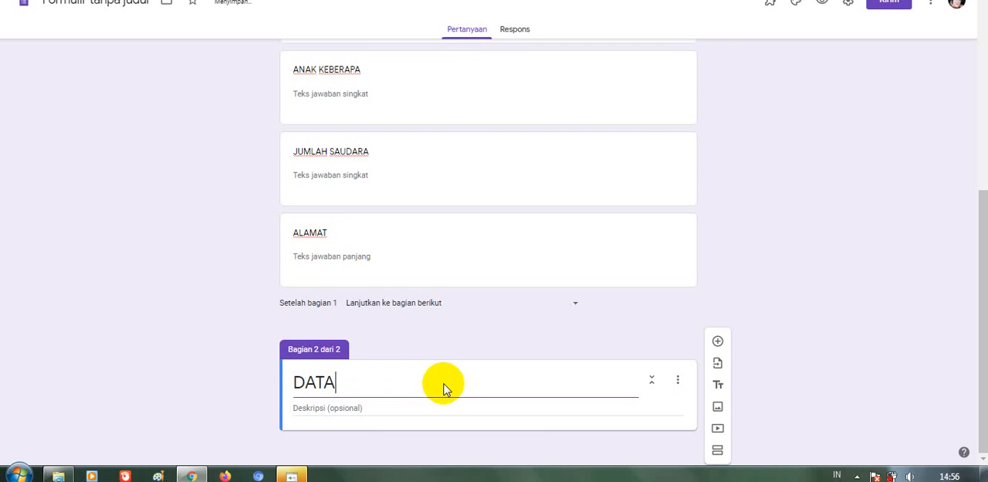
type("ORAN")
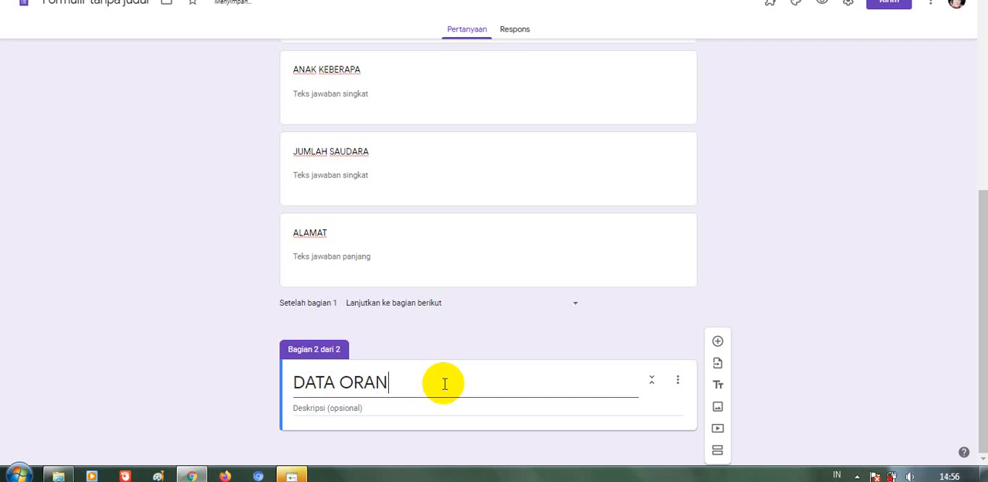
type("G TUA")
Enter "ISILAH DATA DI BAWAH INI SESUAI DENGAN YANG SEBENARNYA" as the description of the DATA ORANG TUA section
left_click(365, 407)
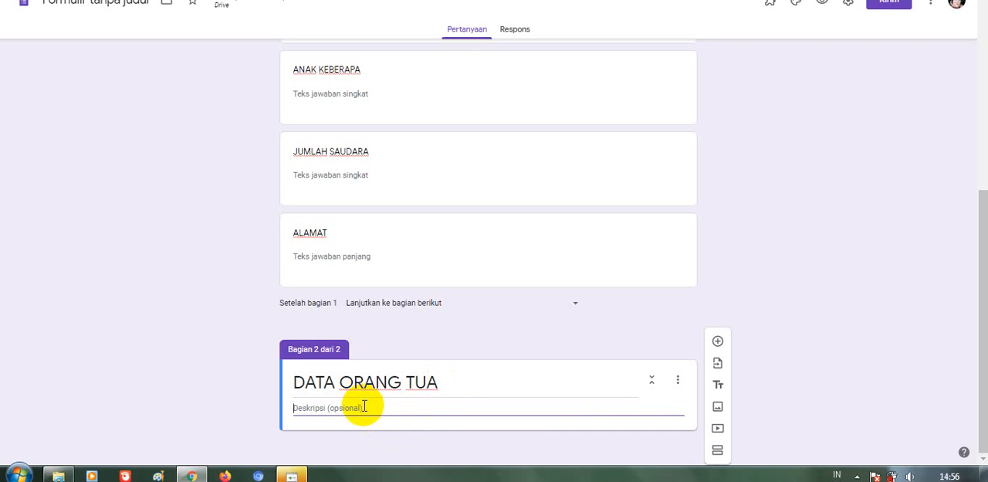
type("ISILAH")
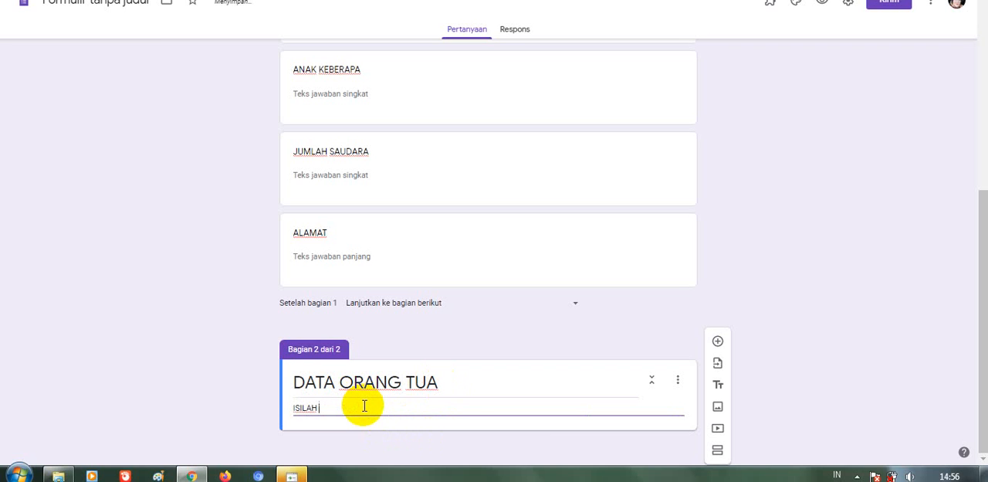
type("DI BAWAH IN")
key("BackSpace")
key("BackSpace")
type("INI SESUAI ")
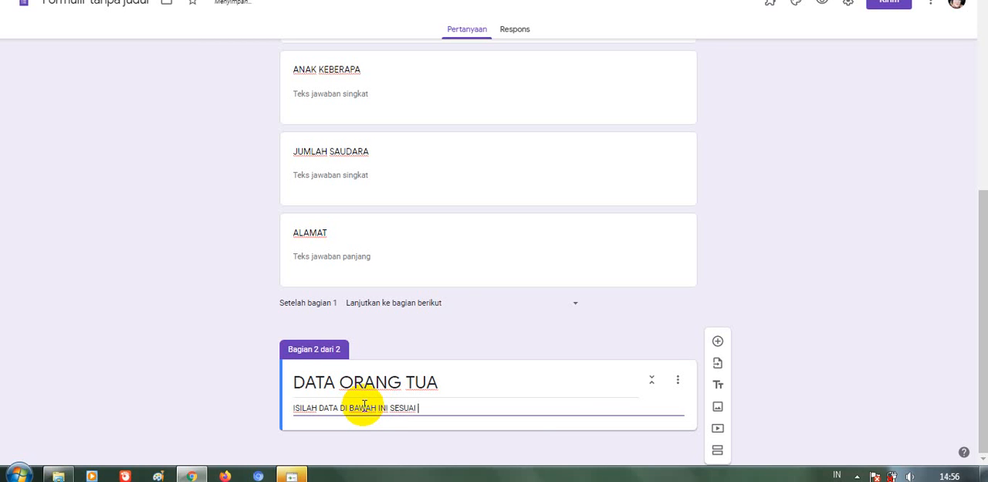
type("DENGAN YANG SEB")
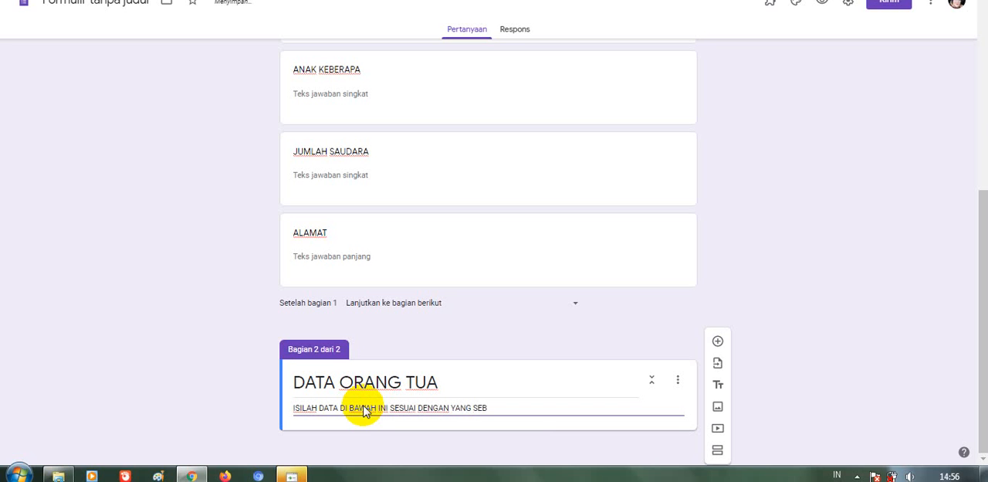
type("ENARNYA")
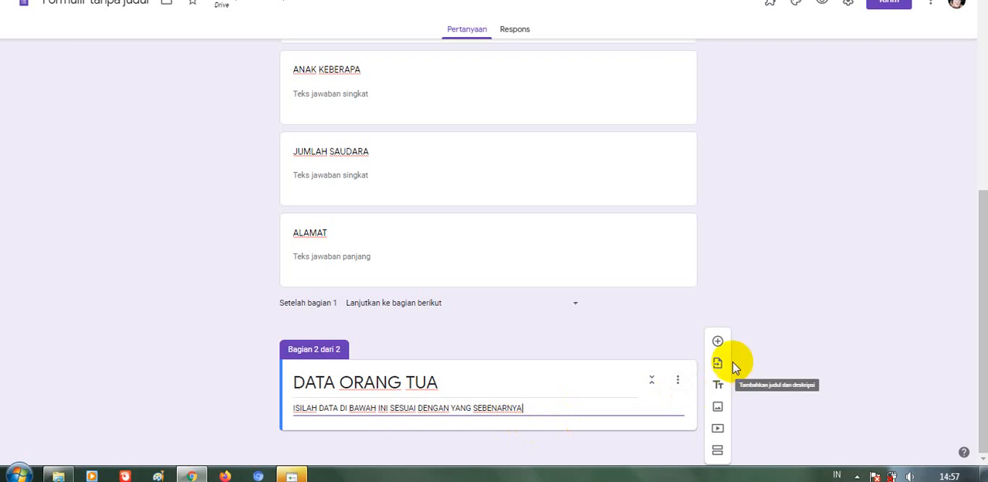
Add a question titled "NAMA AYAH" in the DATA ORANG TUA section
left_click(718, 343)
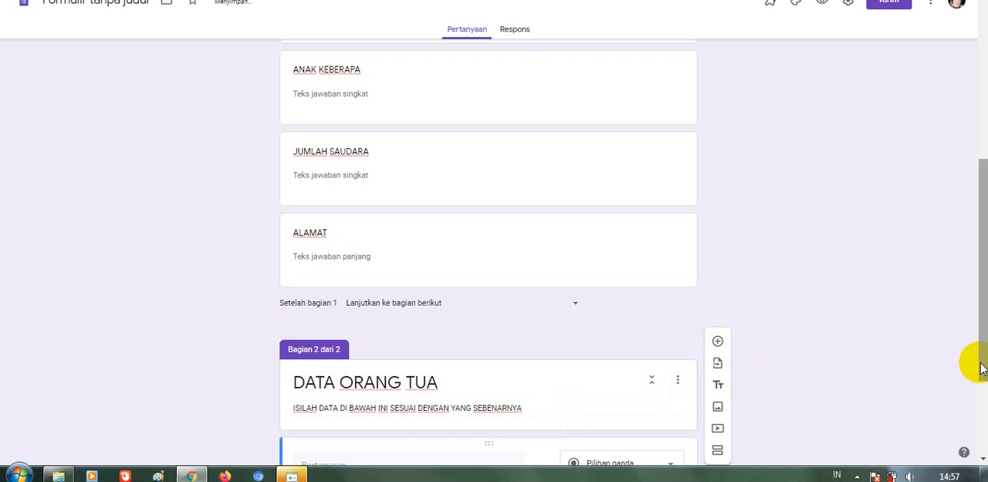
left_click_drag(975, 365, 974, 429)
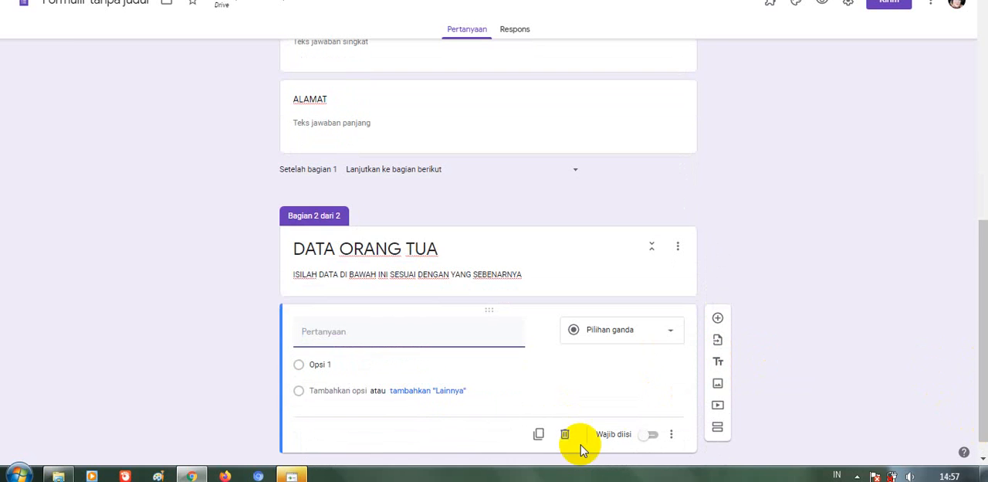
type("NAMA")
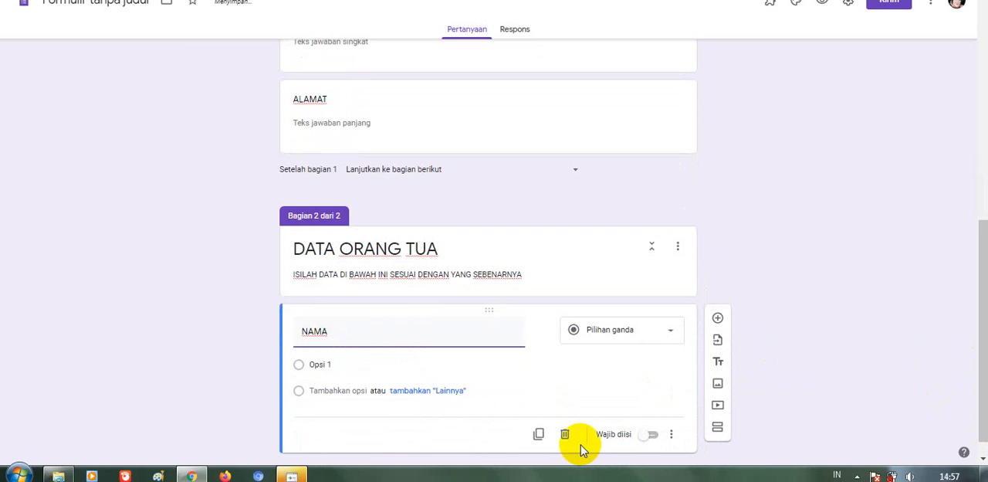
type(" AYAH")
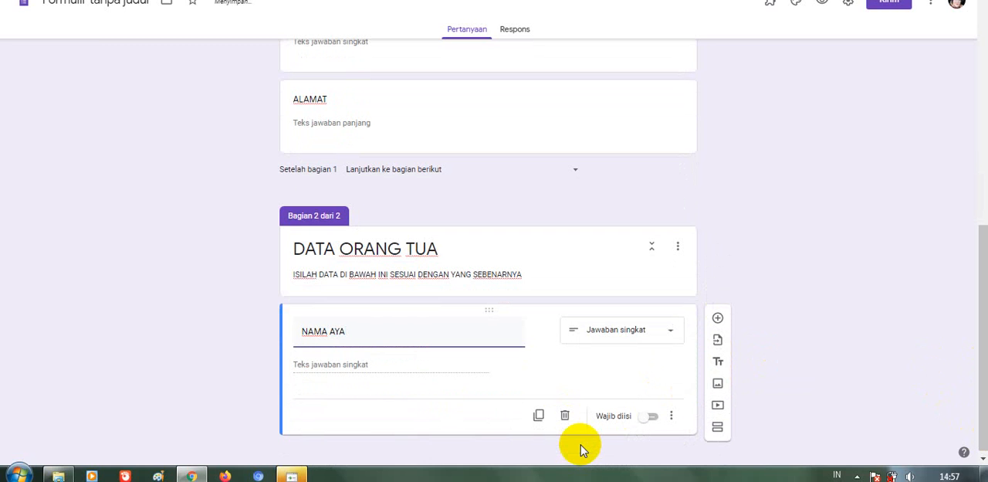
Add two questions titled "UMUR" and "PEKERJAAN" below the NAMA AYAH question
left_click(718, 320)
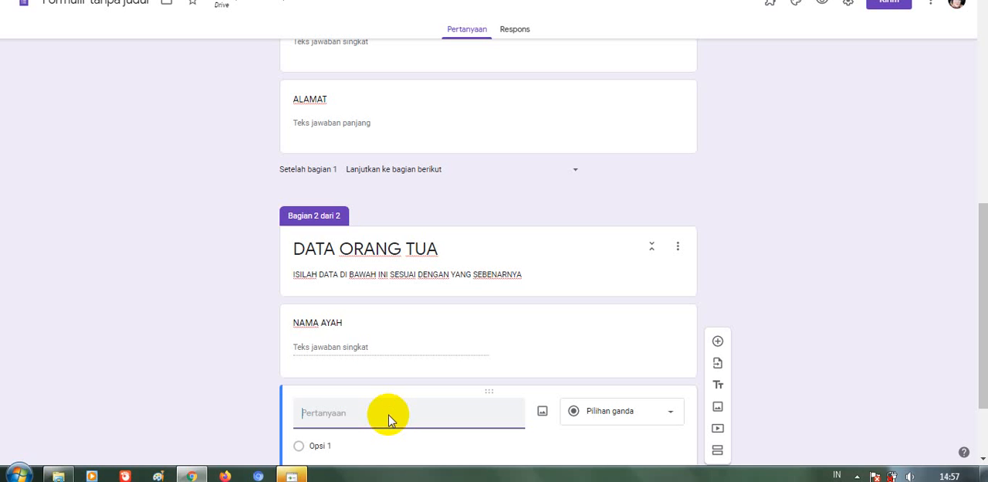
type("UMUR")
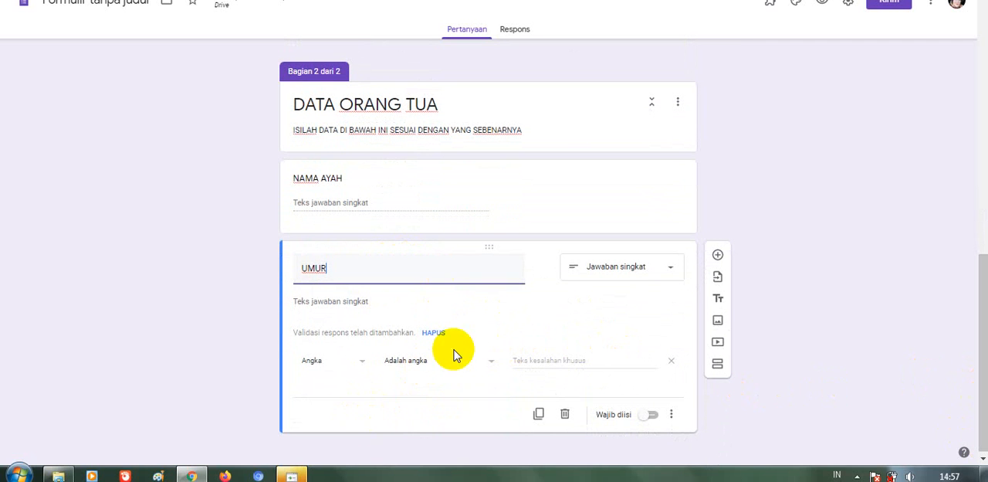
left_click(718, 255)
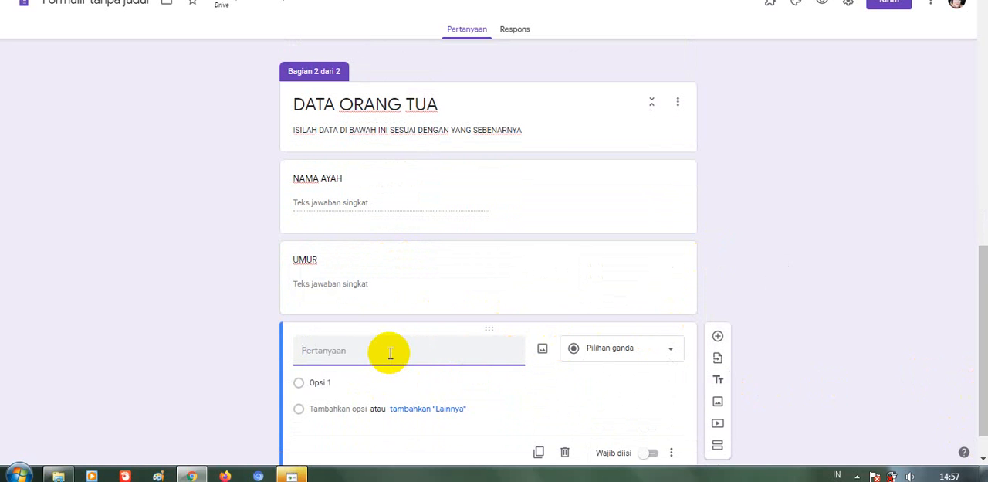
type("PEKERJAAN")
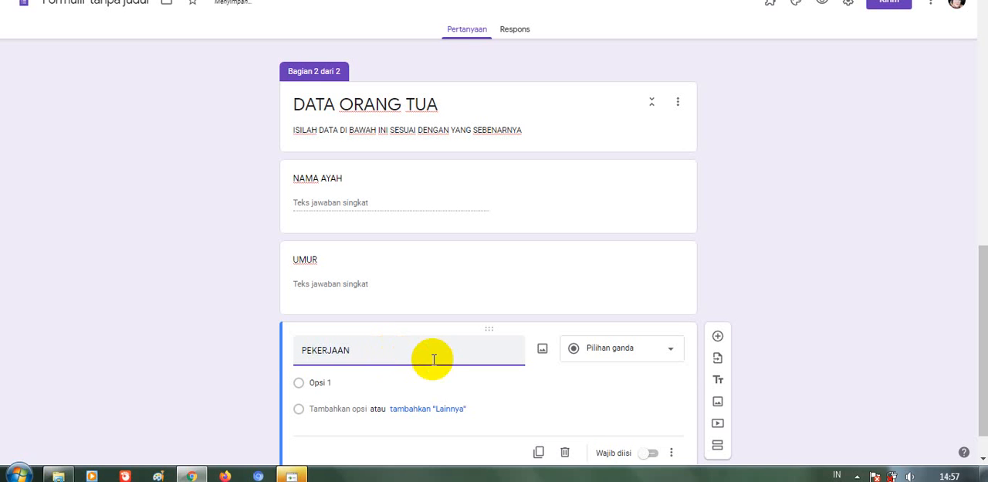
Add a question titled "PENDIDIKAN TERAKHIR" below the PEKERJAAN question
left_click(718, 339)
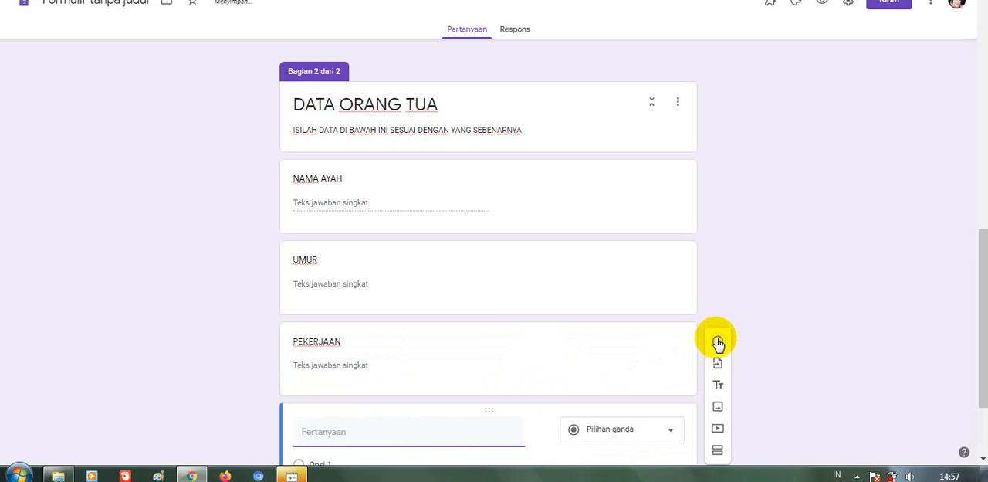
type("PEN")
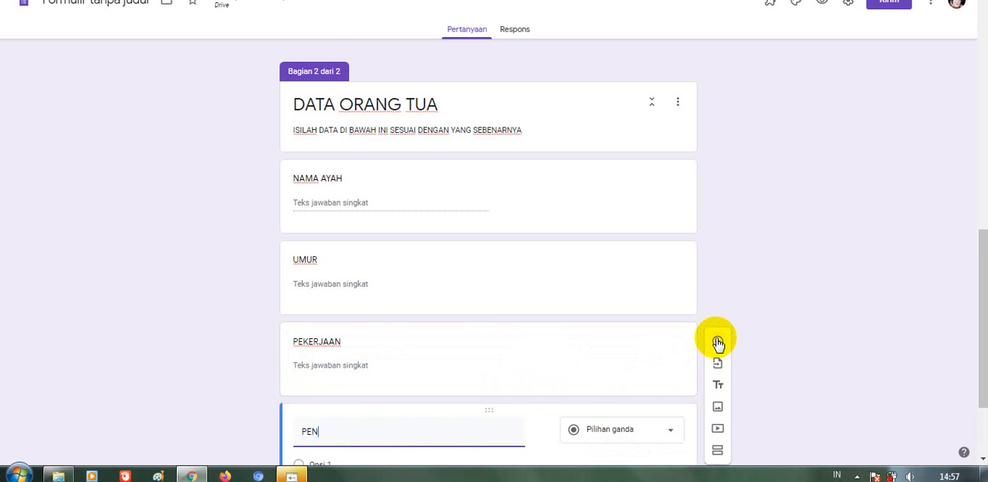
type("DIDIKAN TERAK")
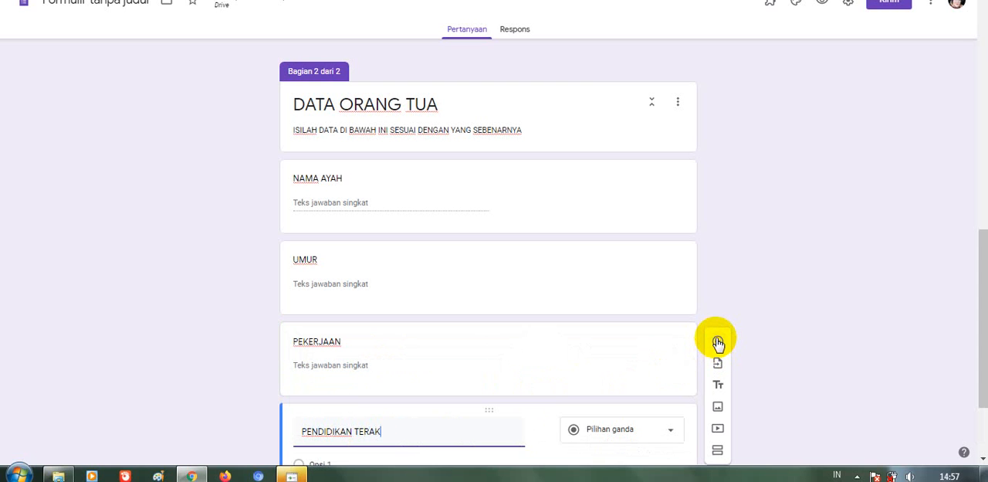
type("HIR")
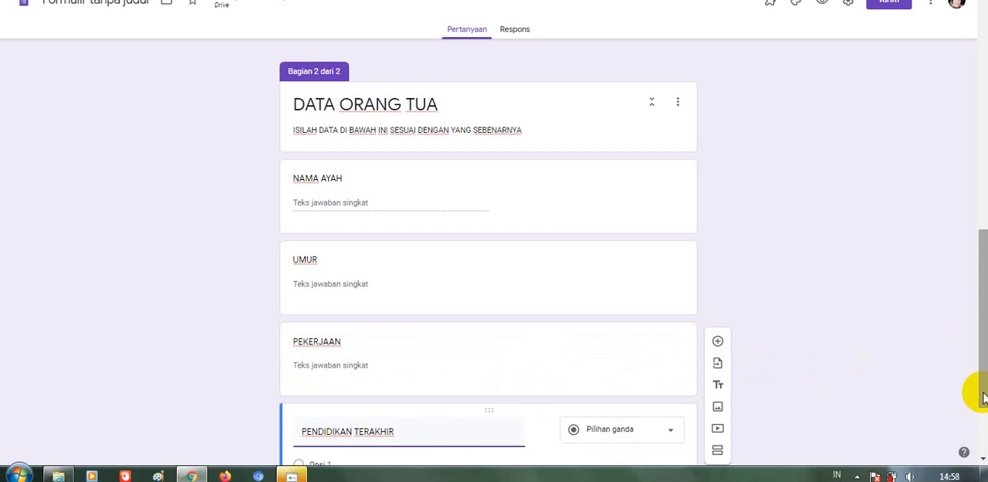
Keep PENDIDIKAN TERAKHIR as a multiple-choice question and name its first option "SD"
left_click_drag(983, 389, 983, 428)
scroll(974, 422, "down", 1)
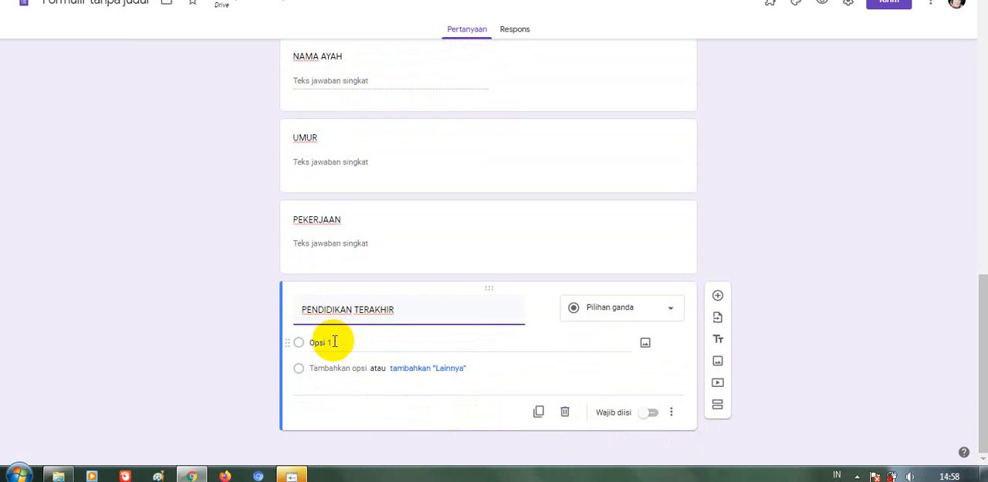
left_click(672, 313)
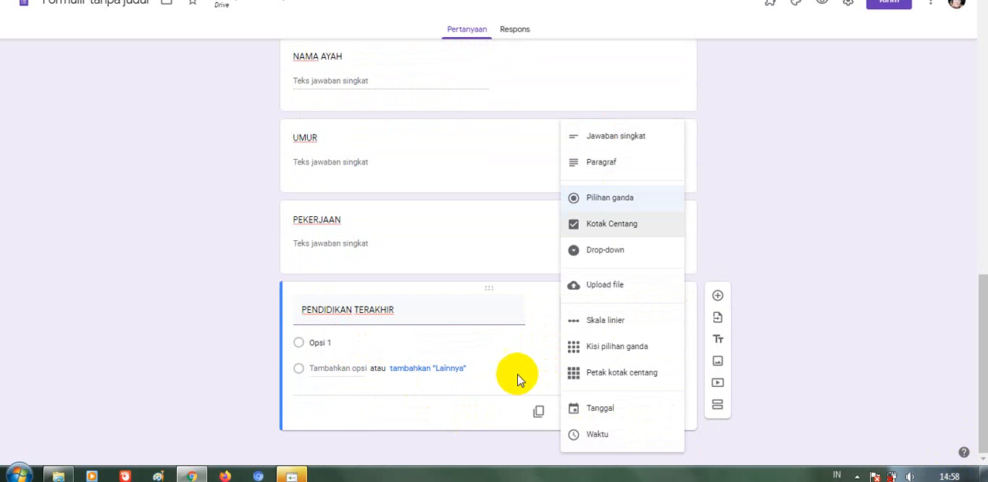
left_click(492, 366)
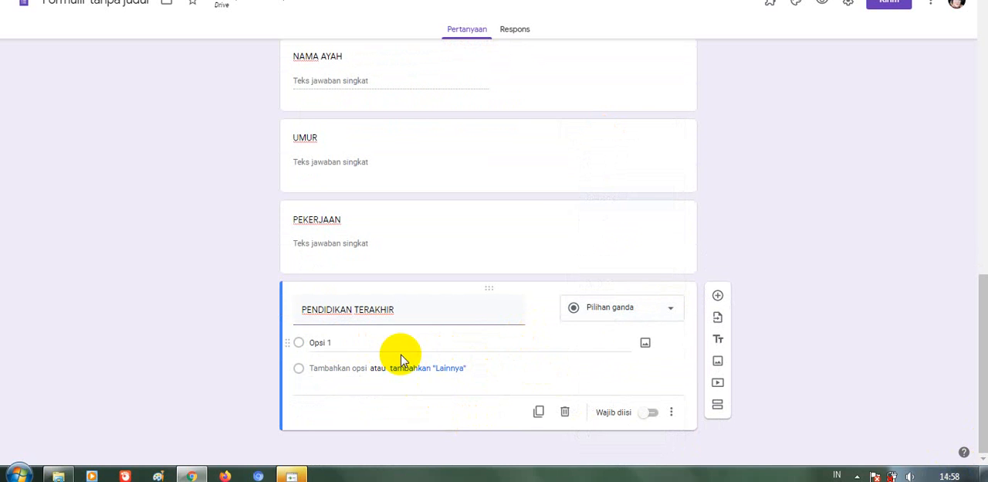
left_click(334, 341)
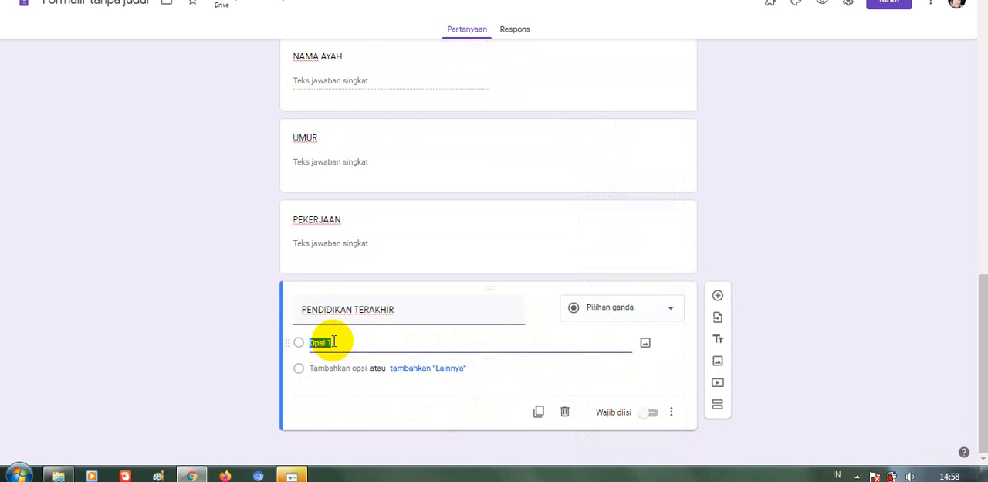
key("BackSpace")
key("Return")
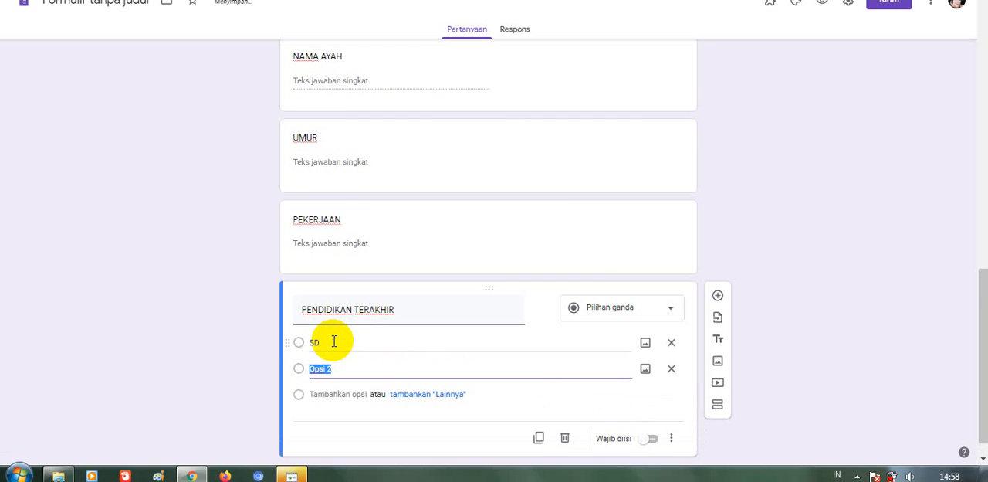
Enter "SMP/SEDERAJAT" and "SMA/SEDERAJAT" as the second and third options of PENDIDIKAN TERAKHIR
key("BackSpace")
type("SMP/SEDERAJAT")
key("Return")
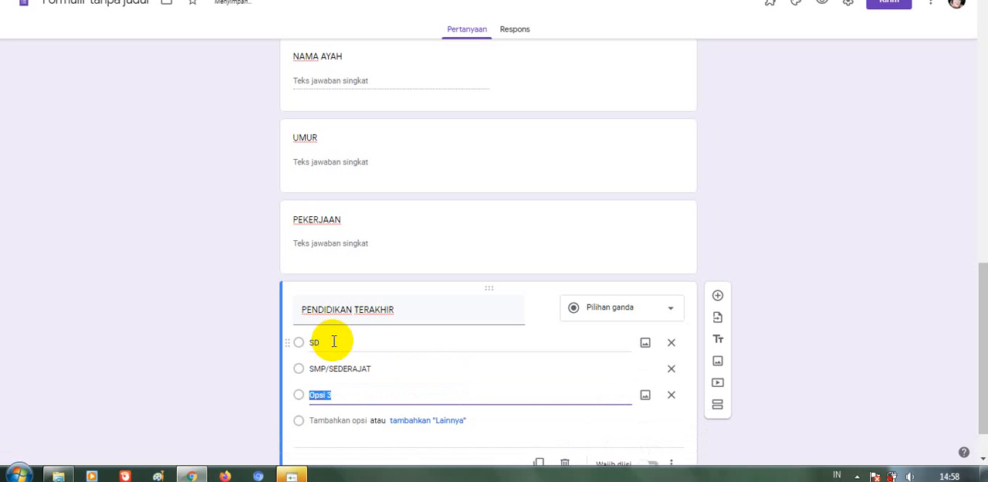
type("SMA/SEDERAJAT")
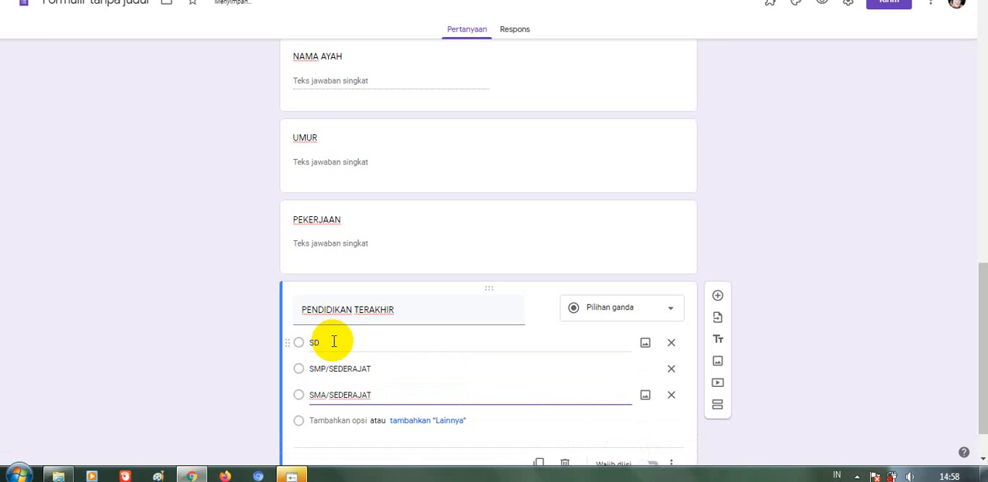
Add "PERGURUAN TINGGI" as the fourth option of PENDIDIKAN TERAKHIR and insert a blank question below it
key("Return")
key("BackSpace")
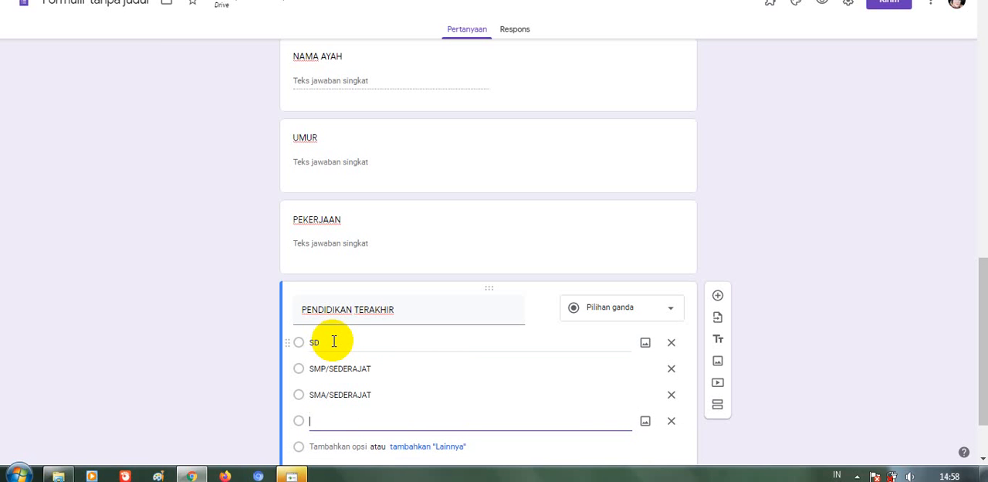
type("PERGURU")
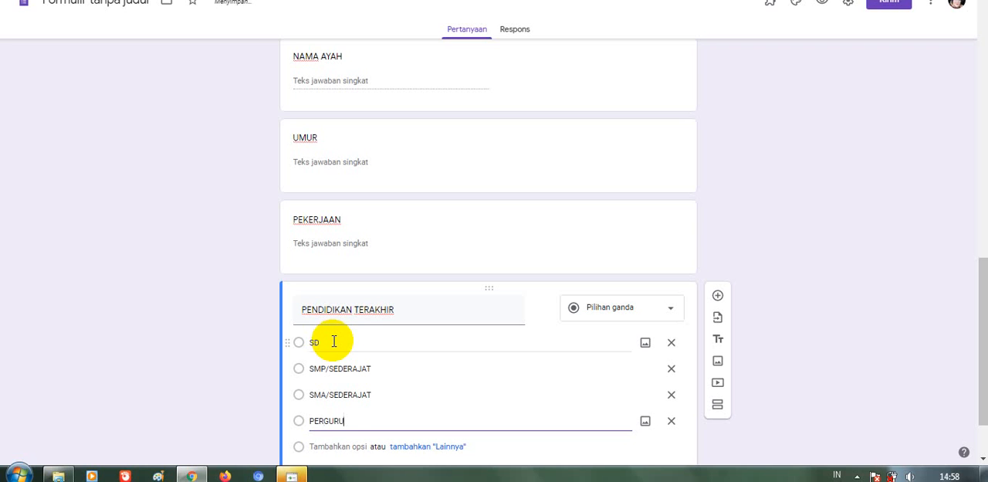
type("AN TINGGI")
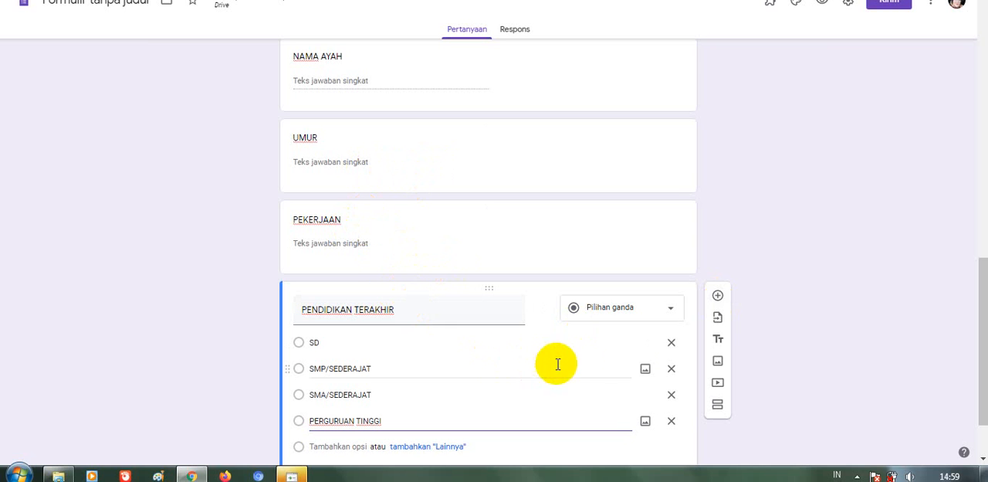
left_click(717, 298)
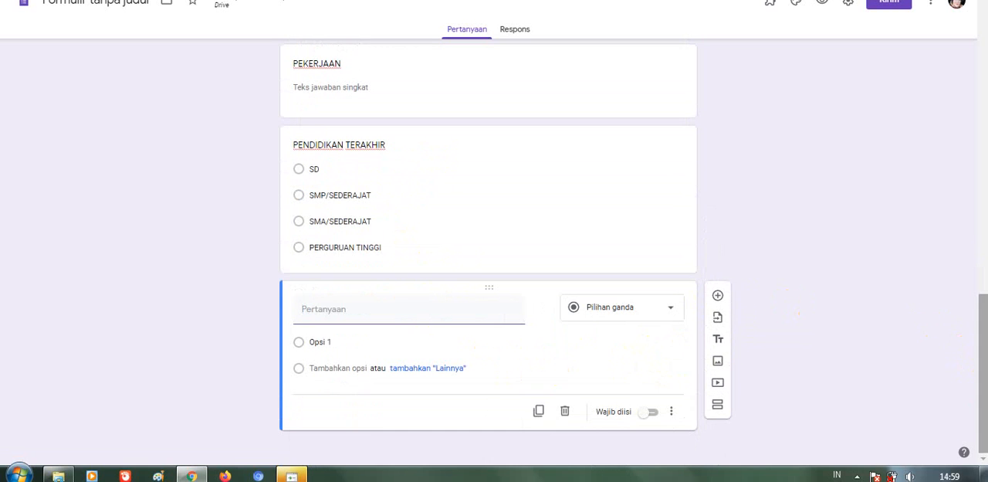
Title the blank question "ALAMAT LENGKAP" as a paragraph question and add a short-answer question "NOMOR KK" below it
type("ALAMAT LENG")
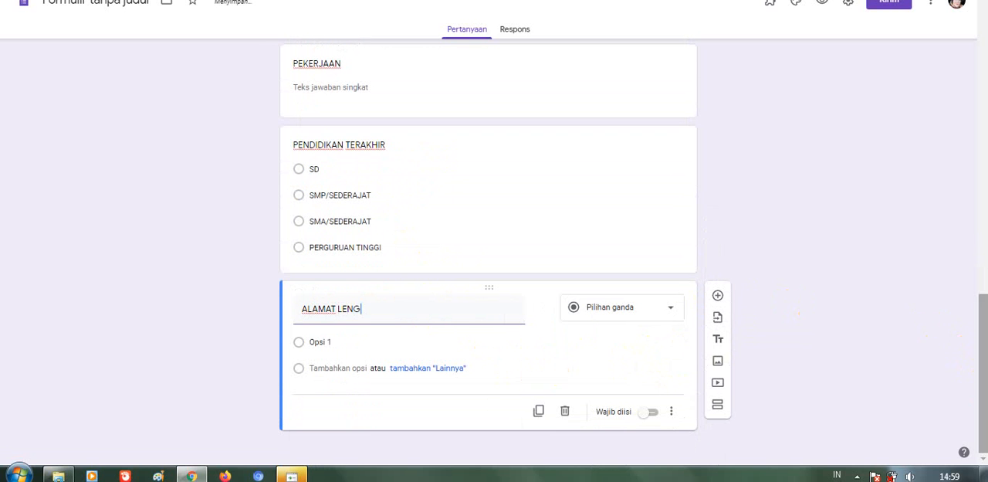
type("KAP")
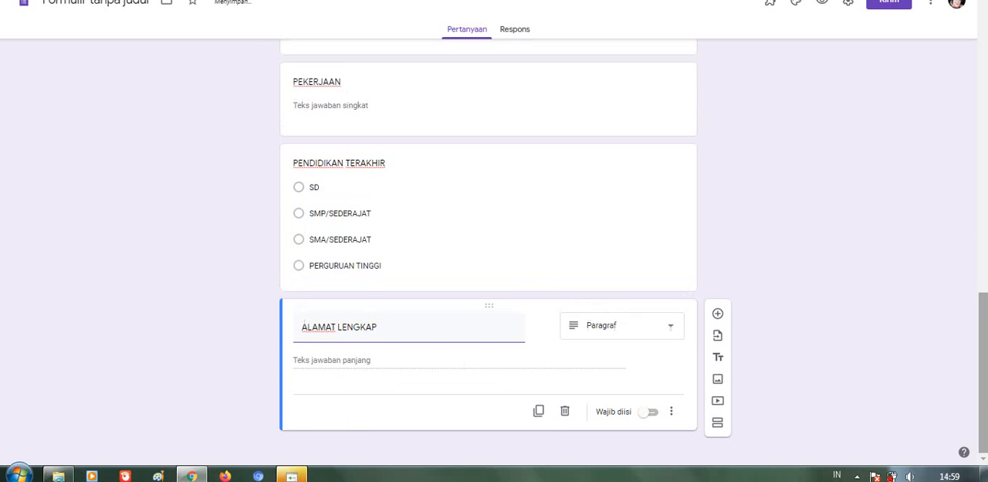
left_click(717, 316)
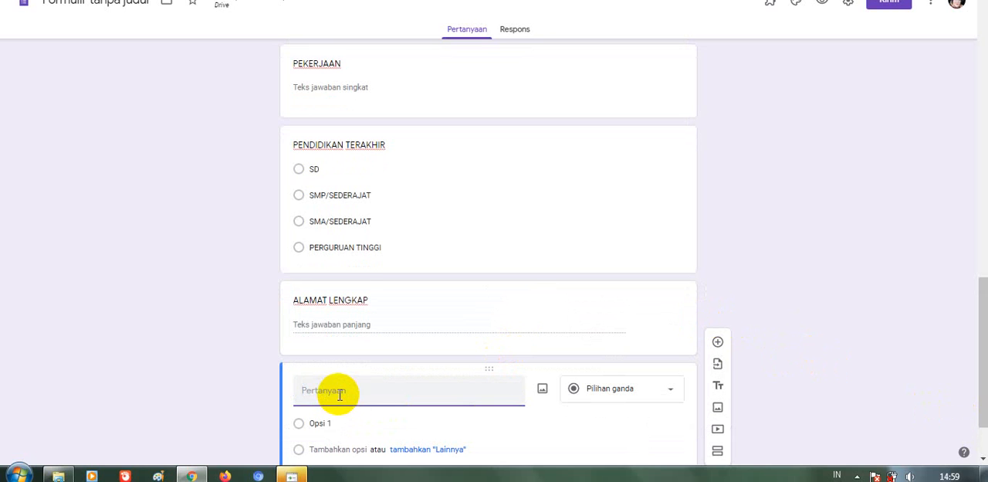
type("NOMOR KK")
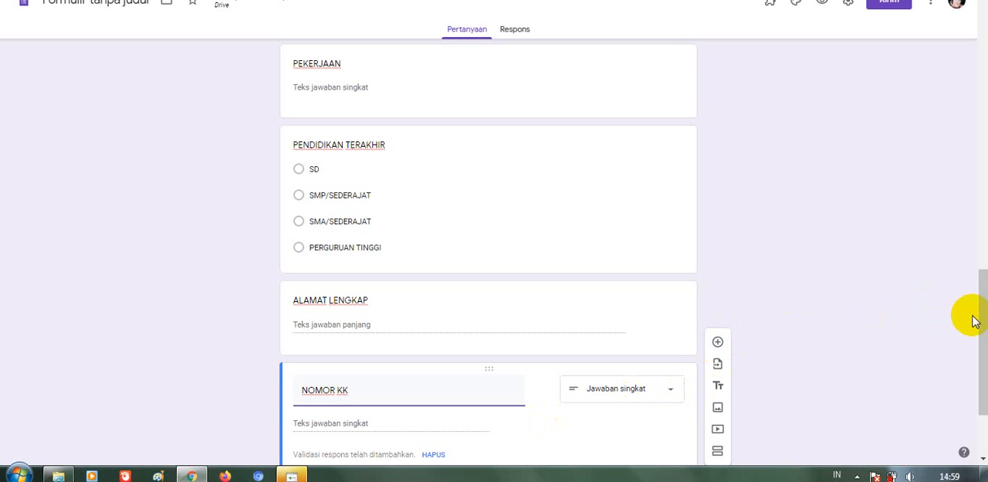
Preview the form's first page from its title through the ALAMAT question, and return to the form editor
left_click_drag(985, 316, 984, 33)
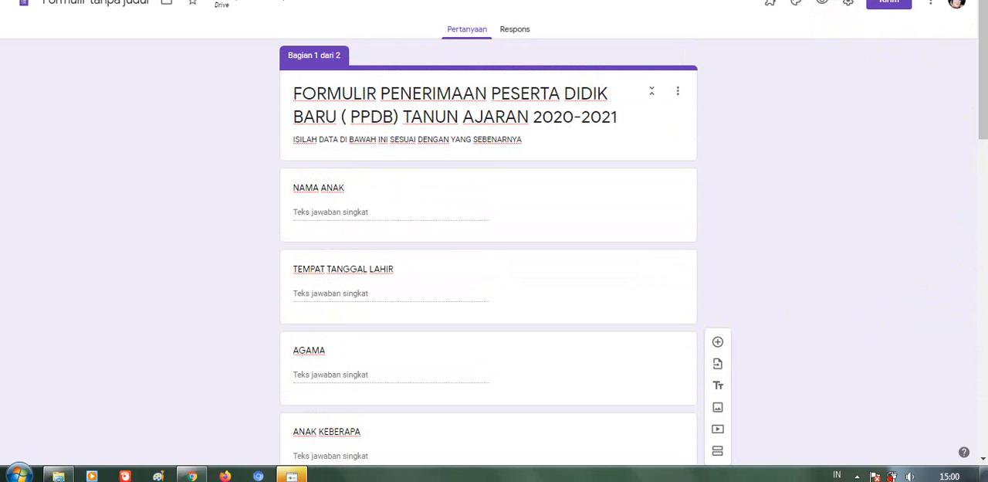
left_click(823, 8)
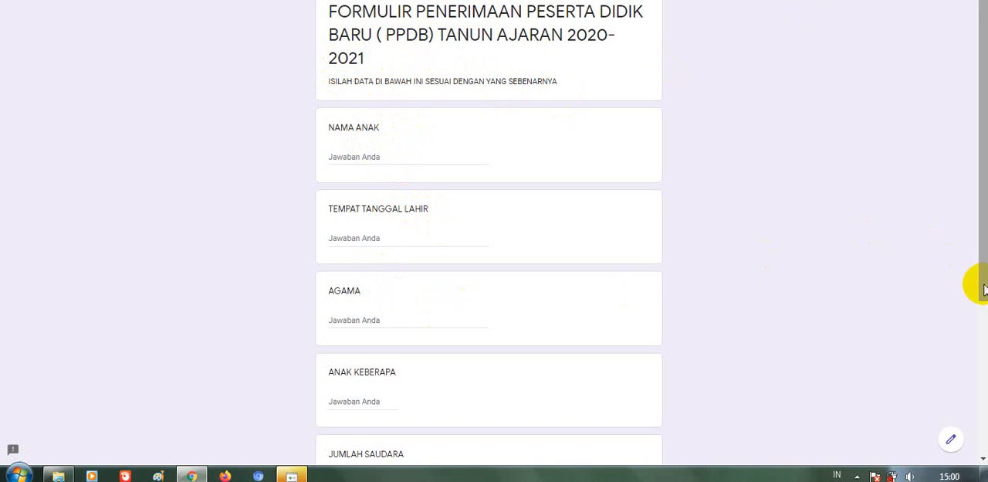
left_click_drag(979, 282, 977, 464)
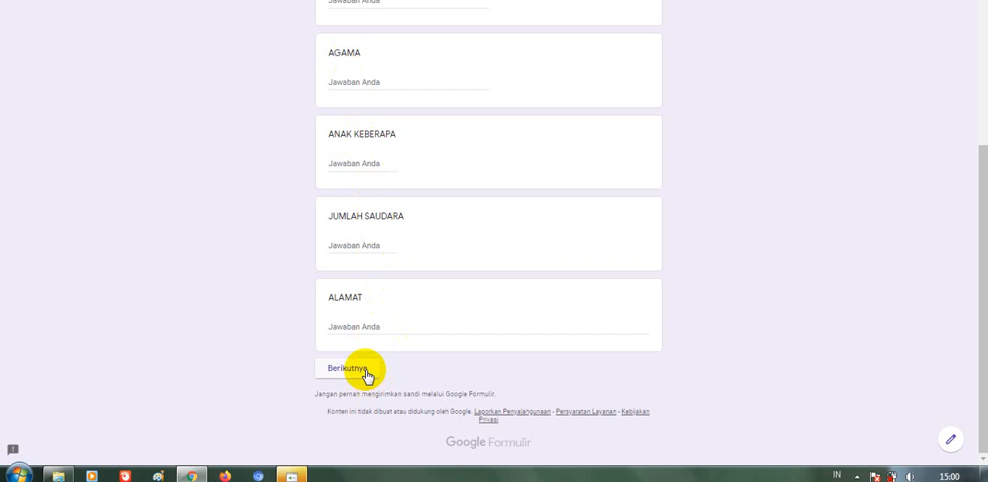
left_click_drag(977, 187, 980, 1)
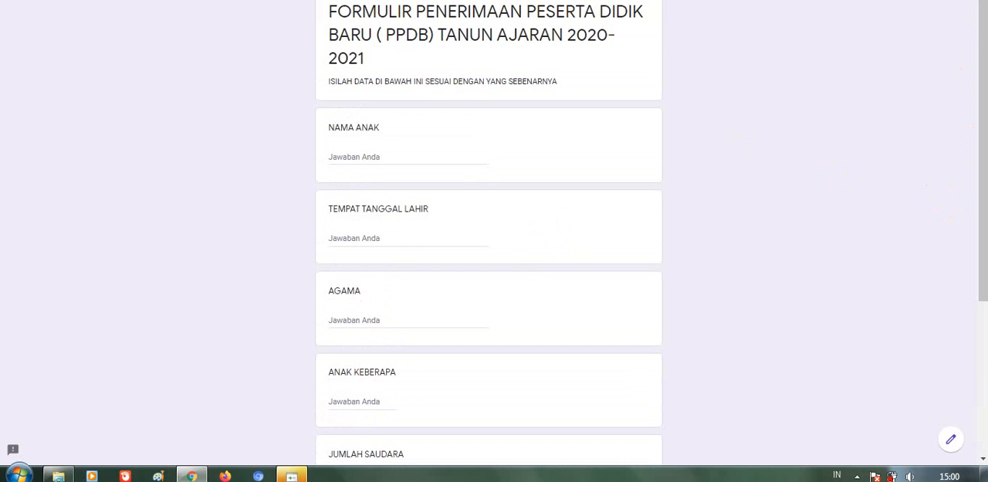
left_click(810, 0)
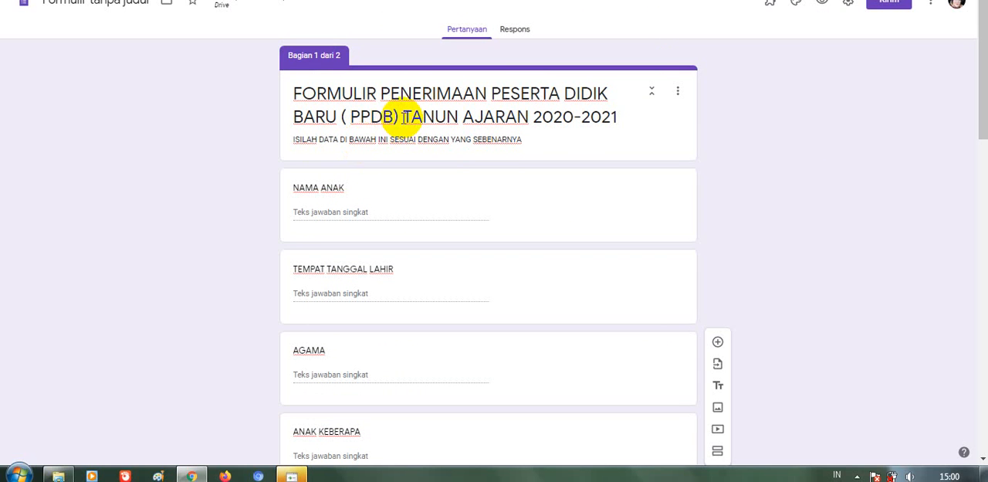
Rename the untitled form file by adopting the form's own title as its file name
left_click(112, 6)
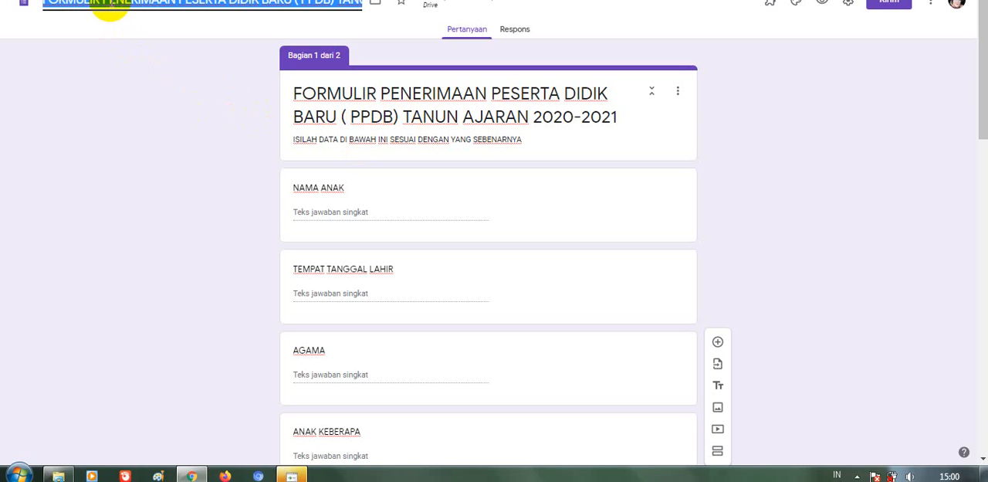
left_click(212, 115)
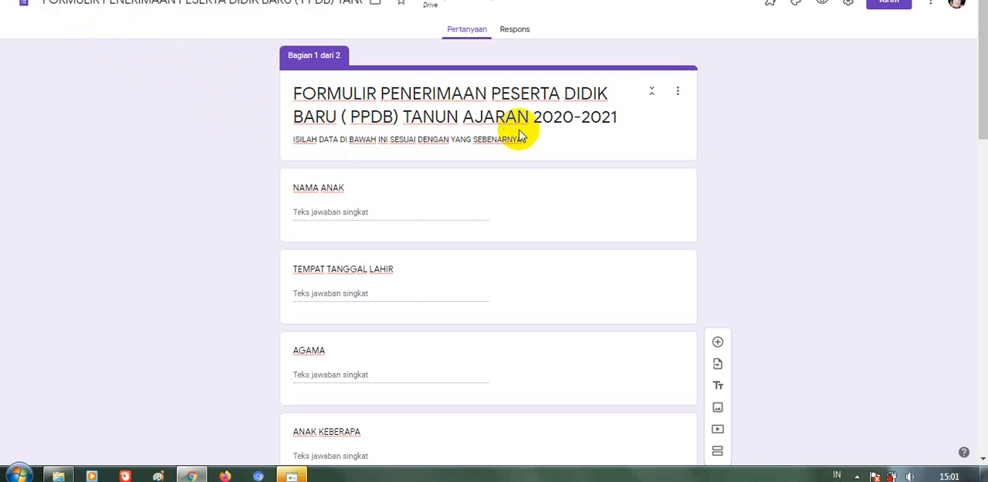
Replace the form title with "FORMULIR PENERIMAAN PESERTA DIDIK BARU (PPDB) TAHUN AJARAN 2020-2021"
triple_click(437, 115)
key("BackSpace")
type("H")
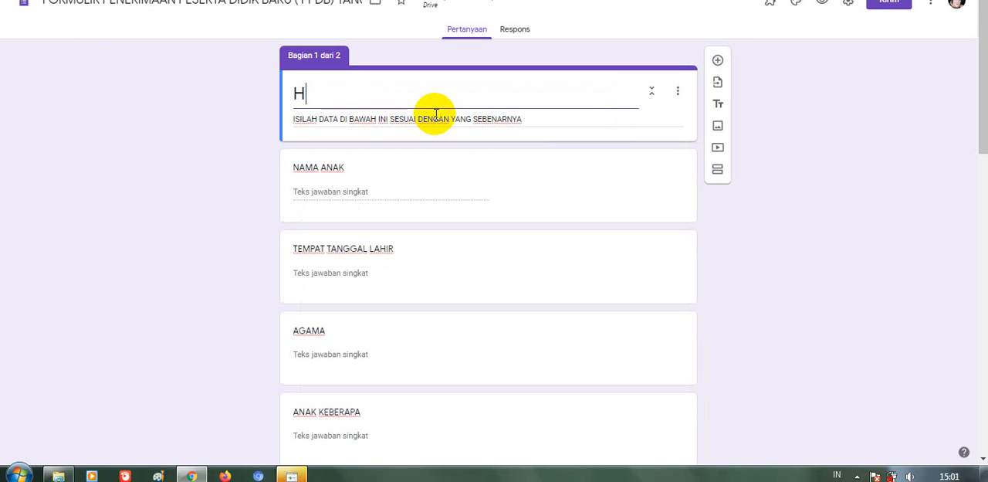
key("BackSpace")
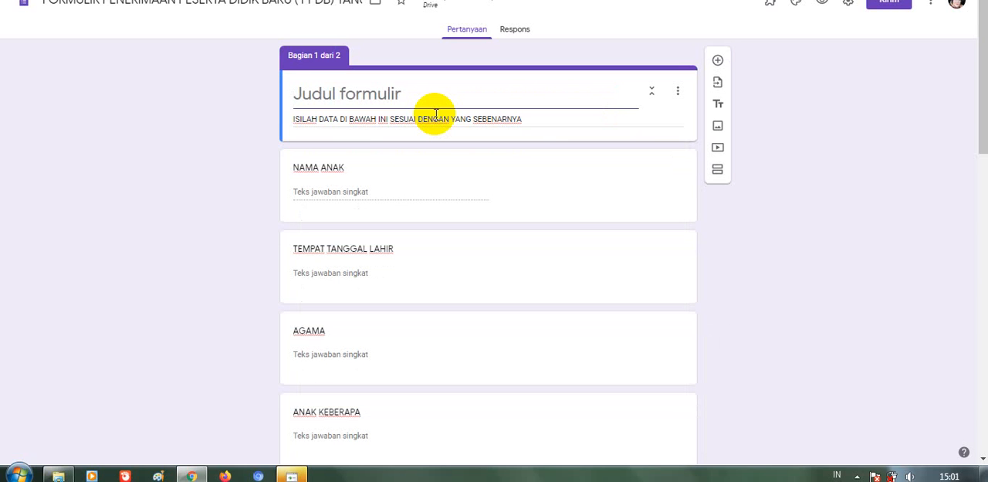
type("FORMU")
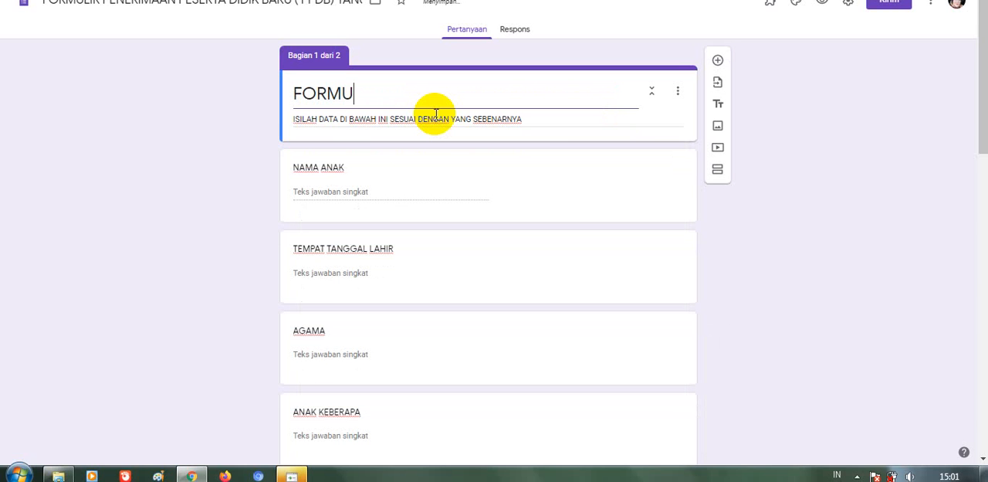
type("LIR PENERIM")
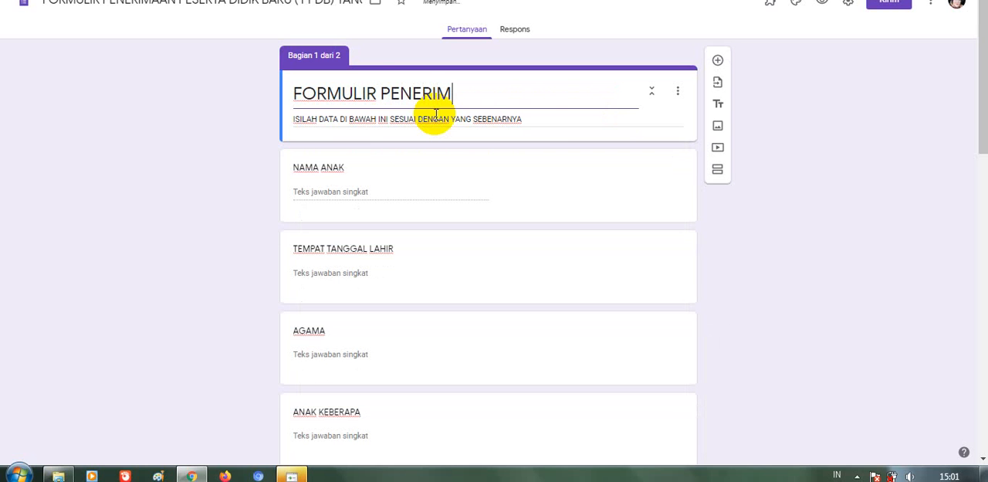
type("AAN P")
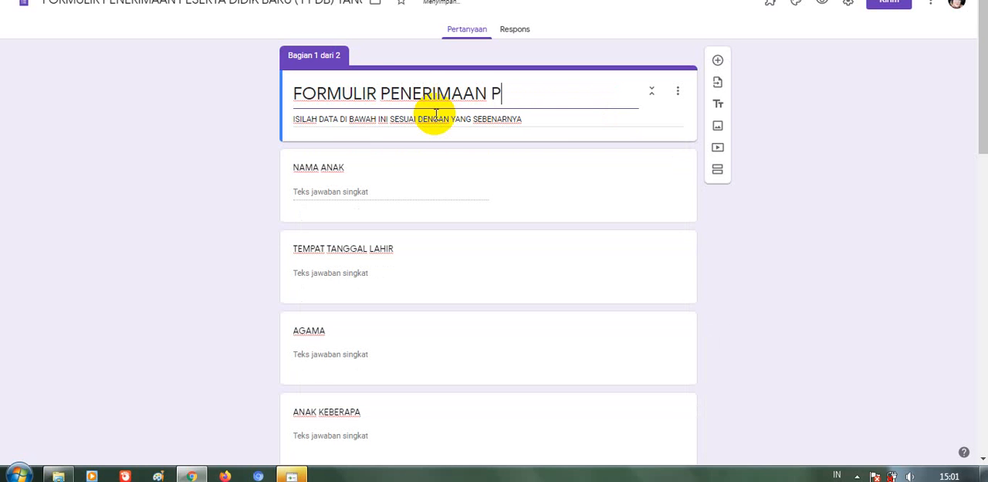
type("ESERTA D")
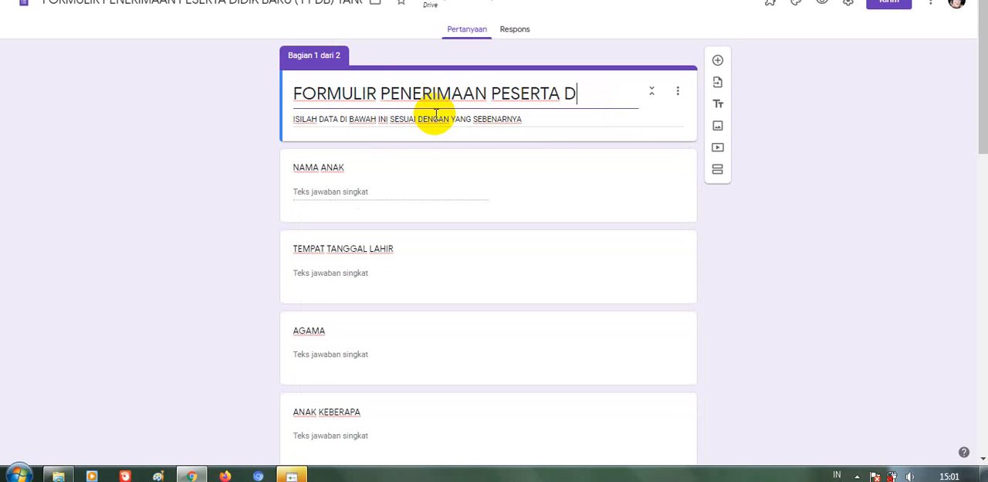
type("IDIK ")
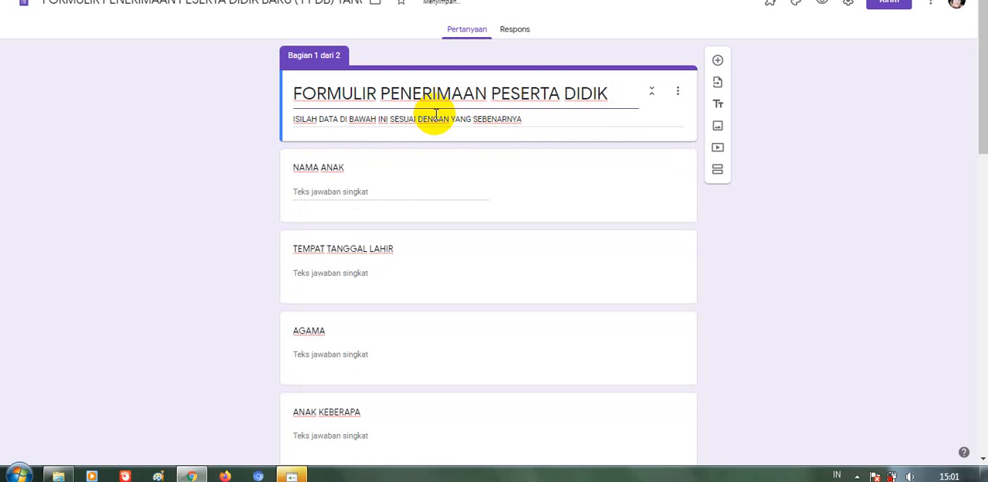
type("BARU ")
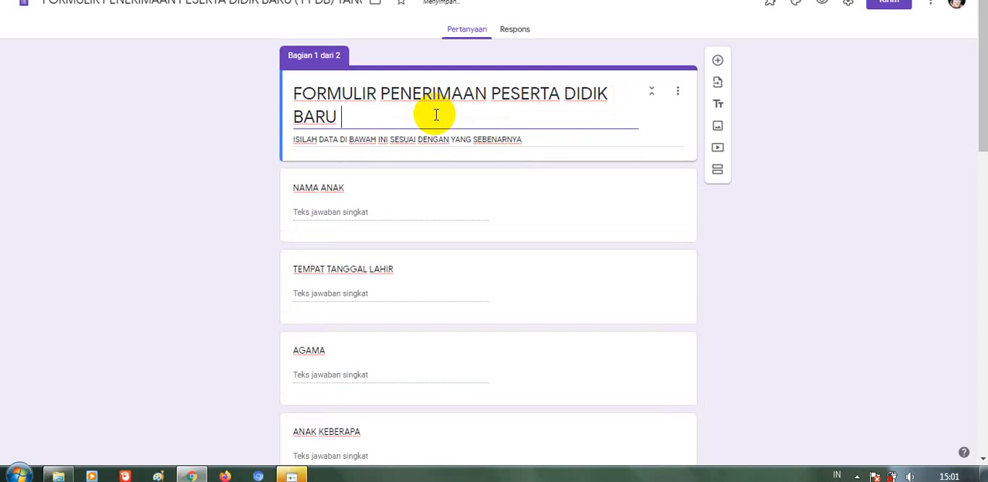
type("(PPDB) TAH")
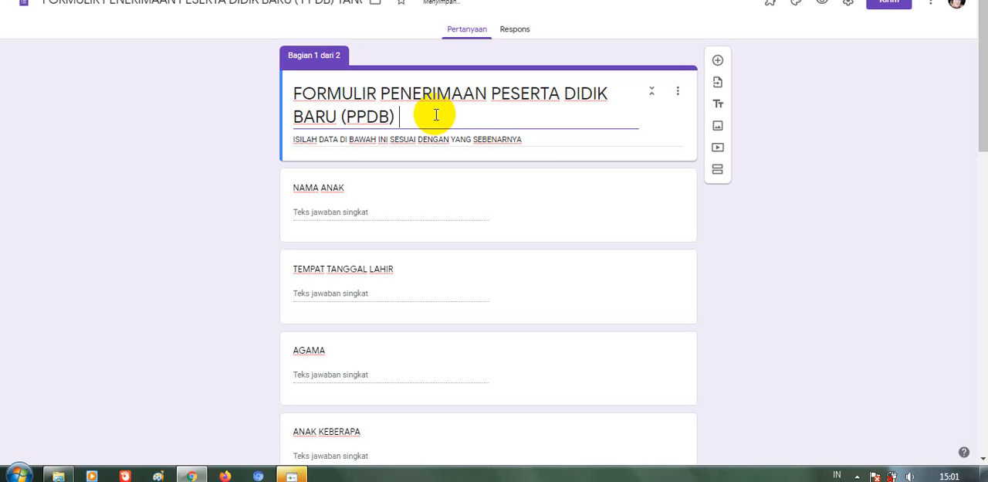
type("UN AJAR")
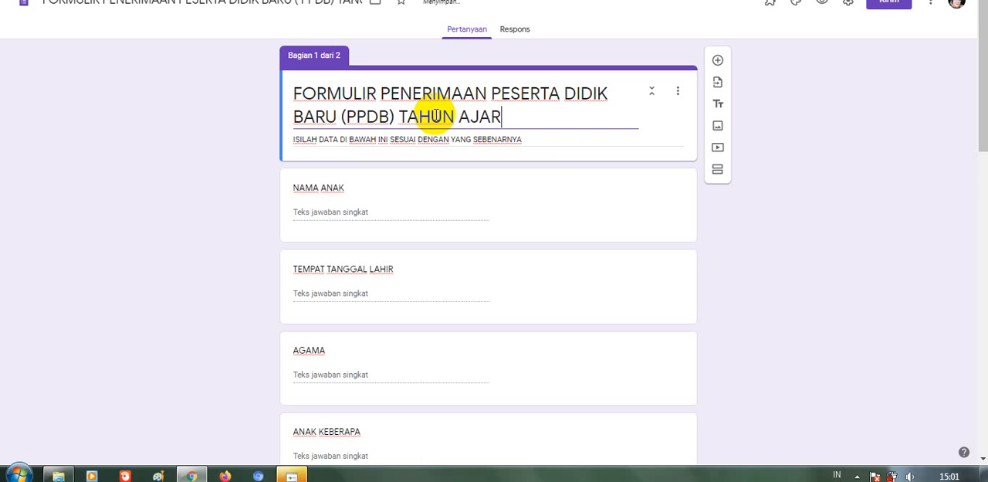
type("AN 2")
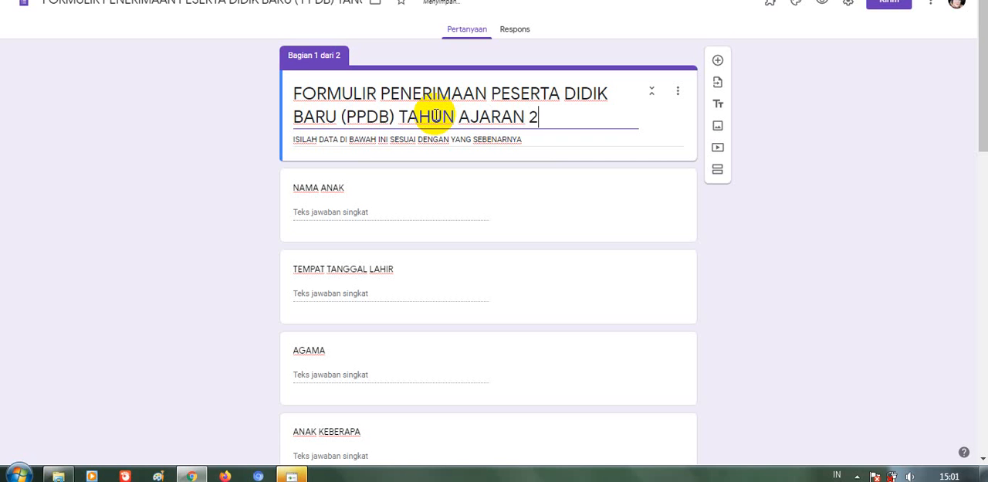
type("020-202")
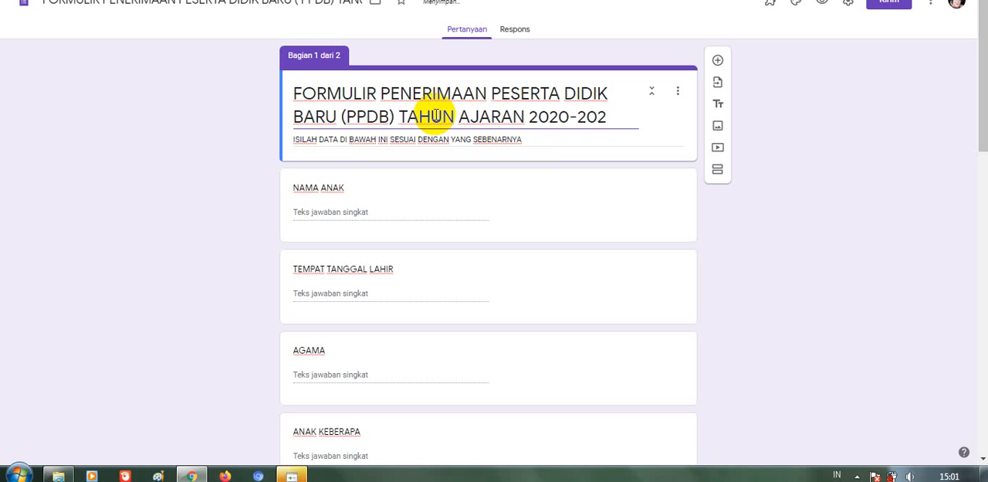
type("1")
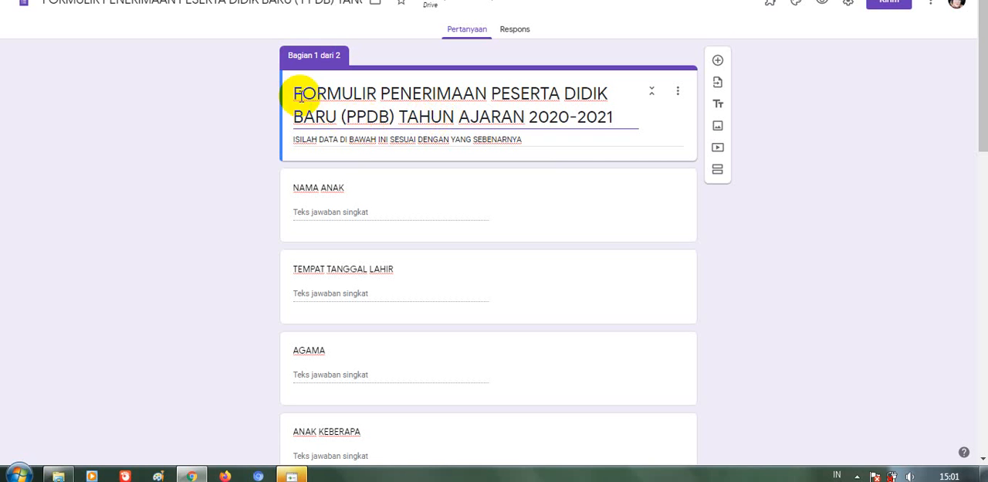
Correct the misspelled word for year in the form's file name to "TAHUN"
left_click(213, 4)
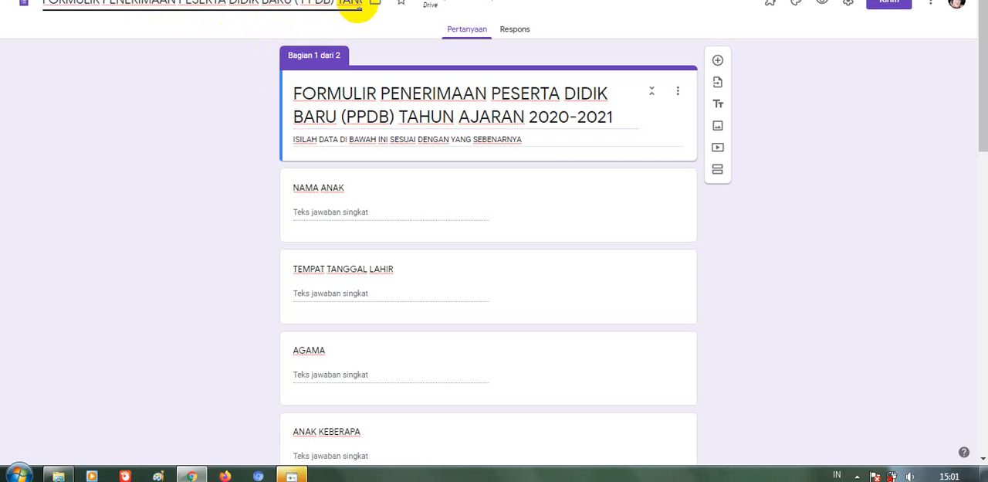
type("H")
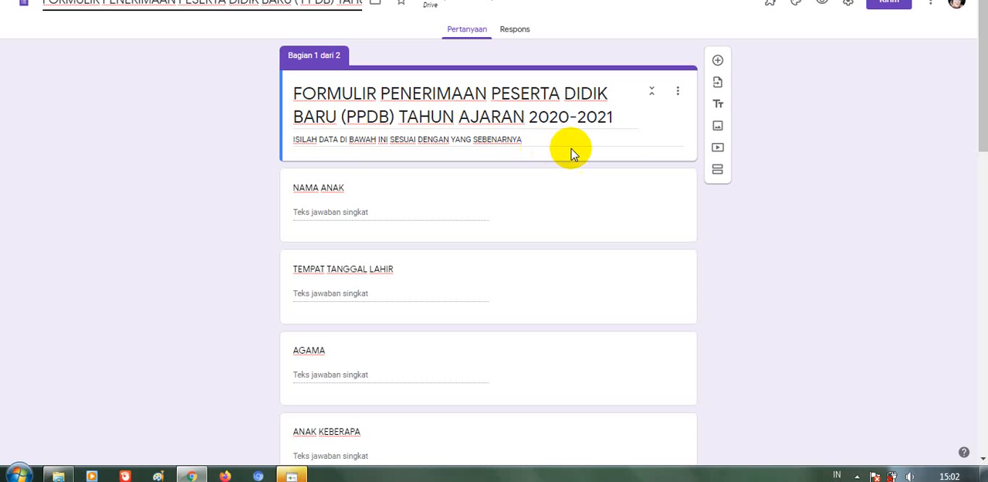
Generate a shortened sharing link for the form, copy it to the clipboard and close the send dialog
left_click(892, 6)
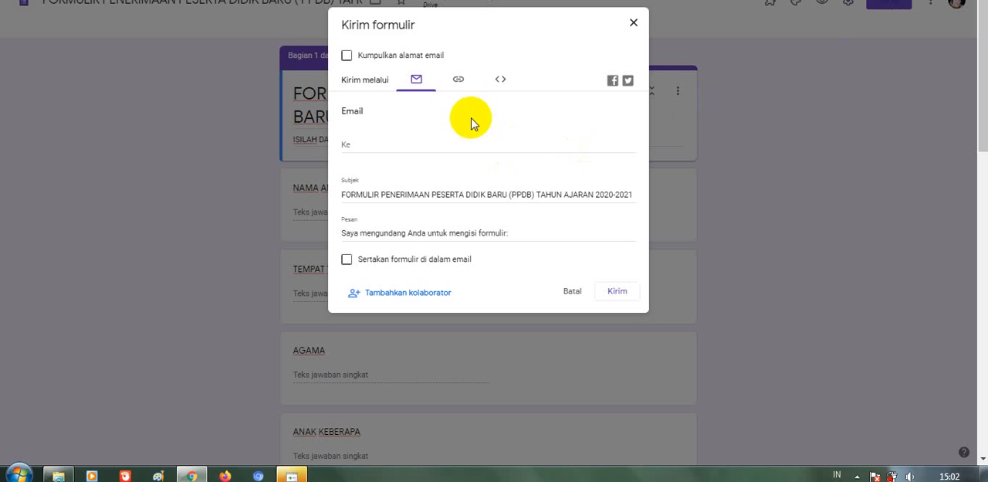
left_click(459, 83)
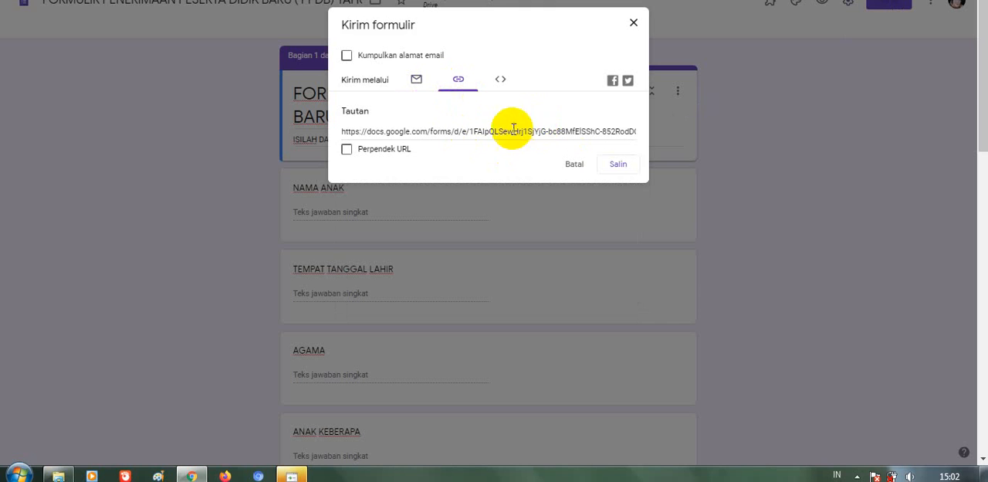
left_click(347, 152)
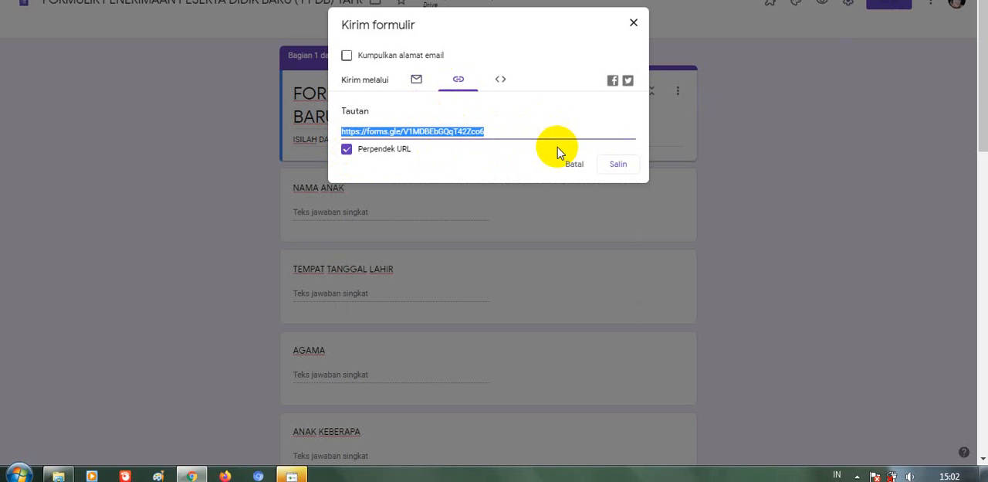
left_click(619, 167)
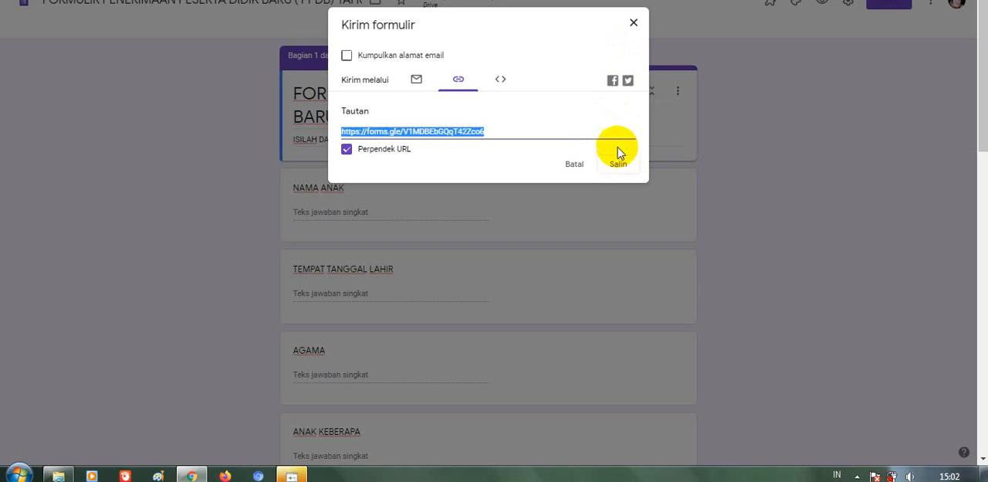
left_click(620, 165)
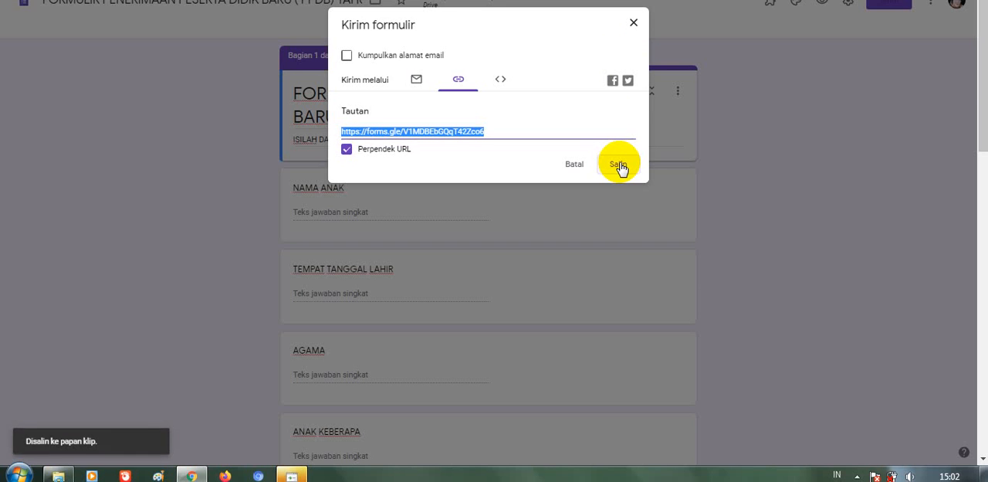
left_click(633, 28)
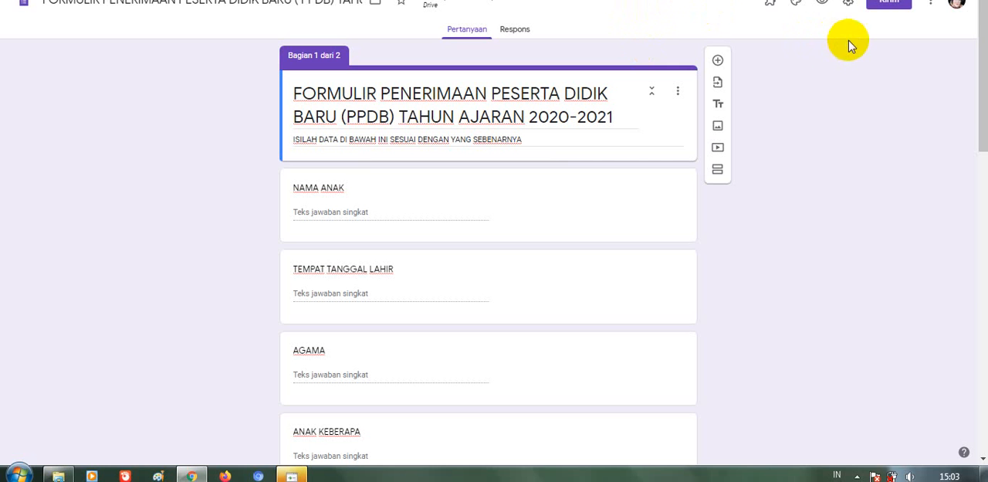
Open the Windows list of installed programs
left_click(18, 472)
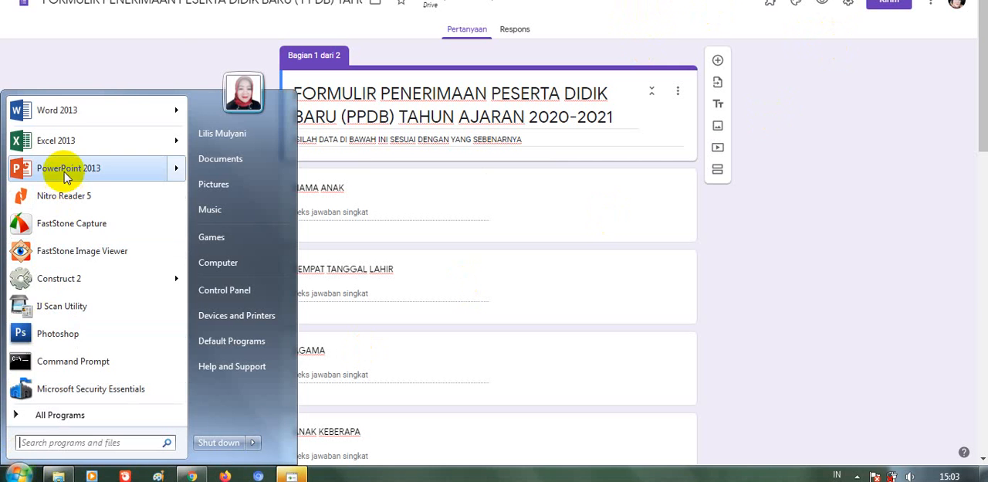